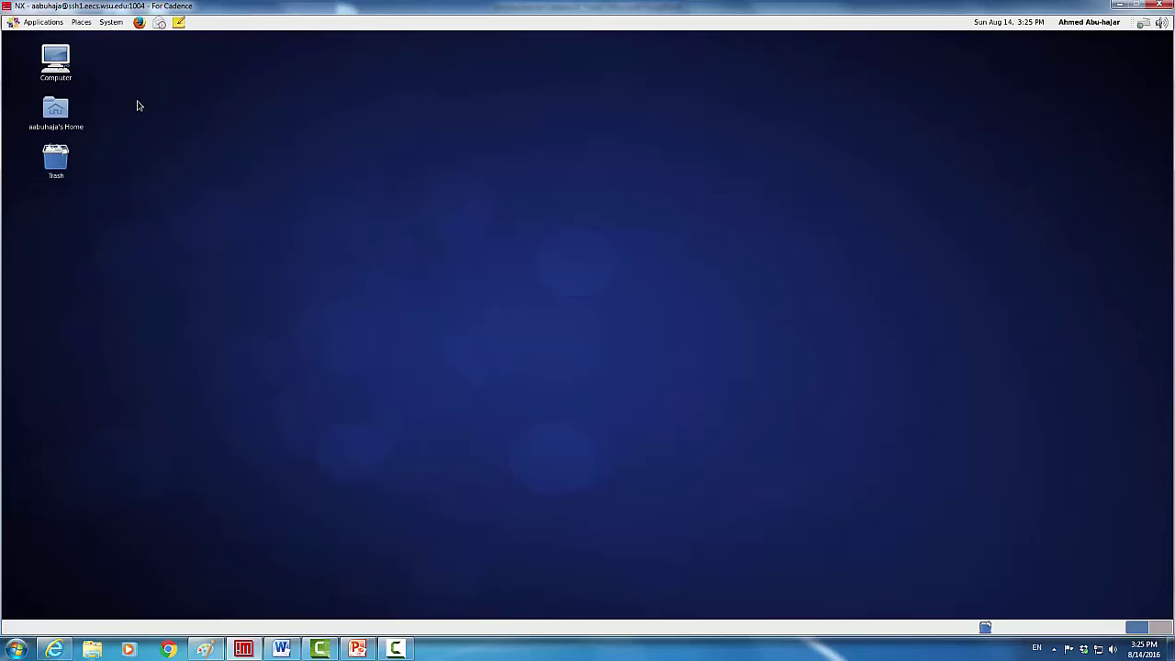
- Open a terminal from the desktop and change to the directory ~/class/EE311/cadence
right_click(138, 105)
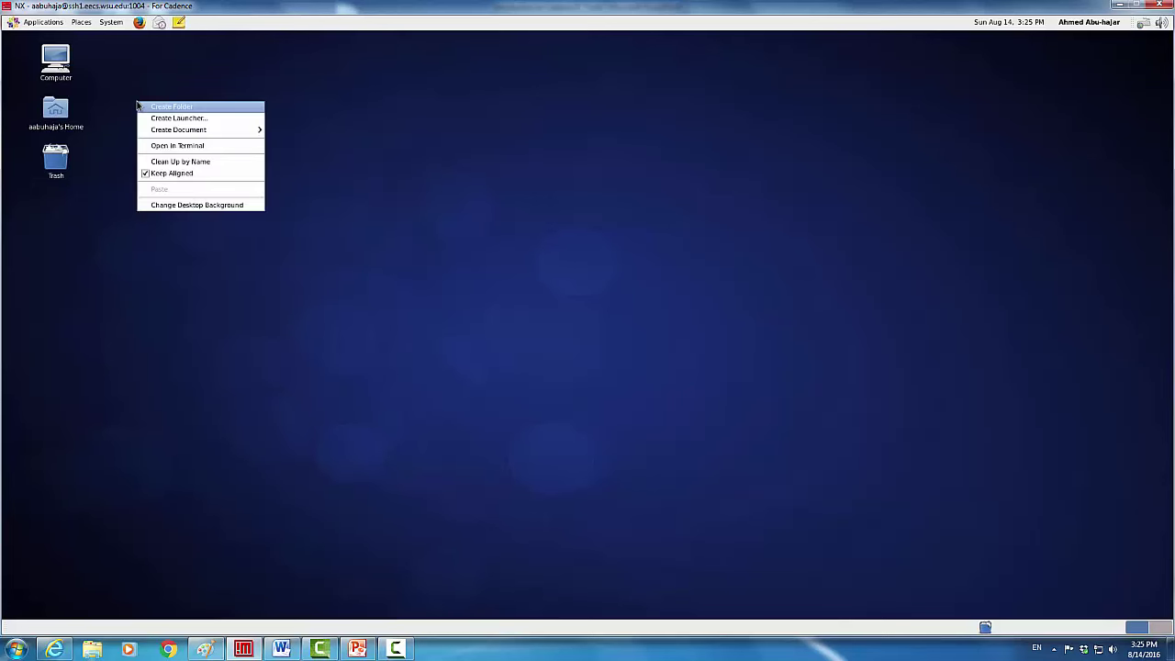
click(170, 150)
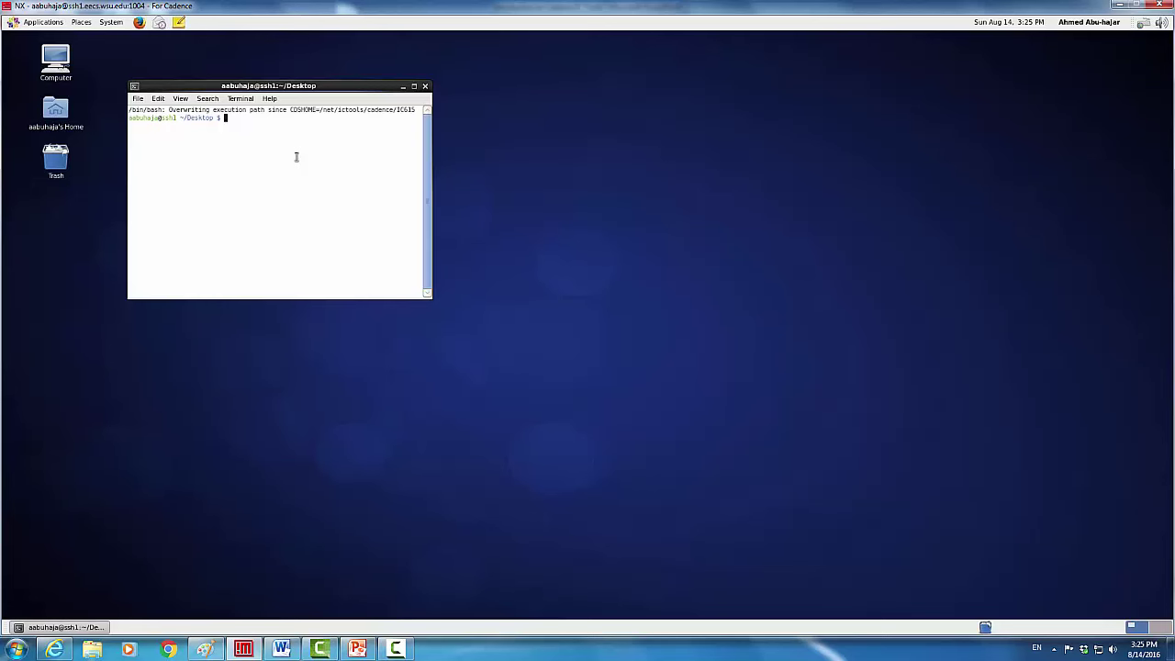
text(cd ~/class/EE311/cadence)
key(Return)
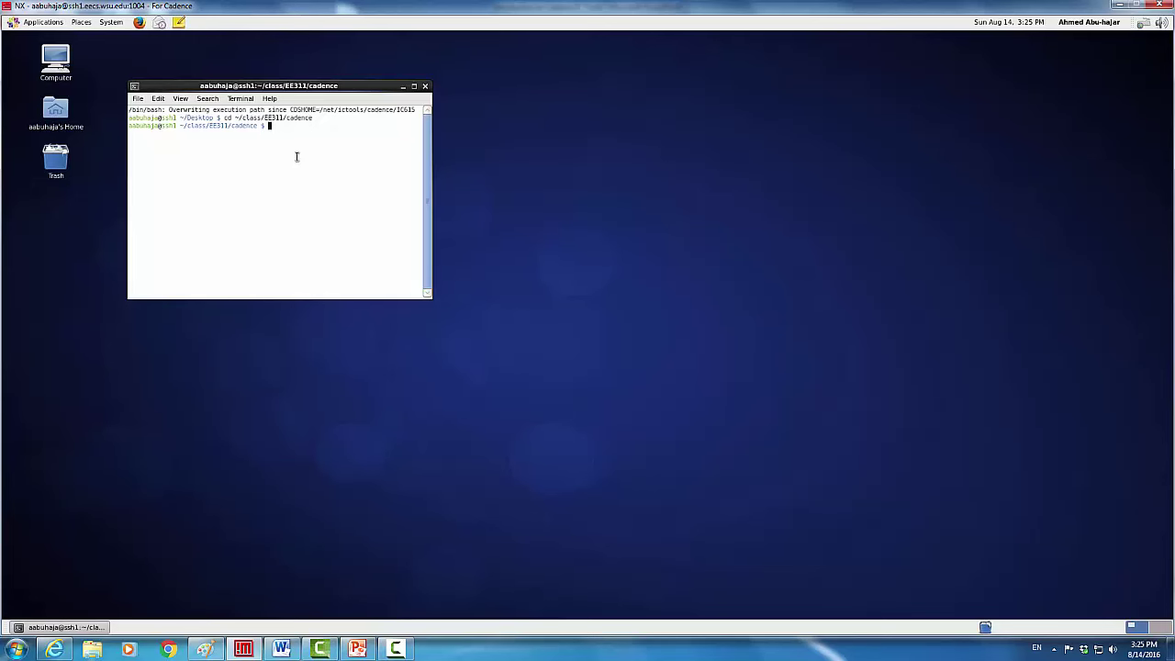
- Launch Virtuoso in the background with "virtuoso &" and move its log window higher on the desktop
text(virtuoso &)
key(Return)
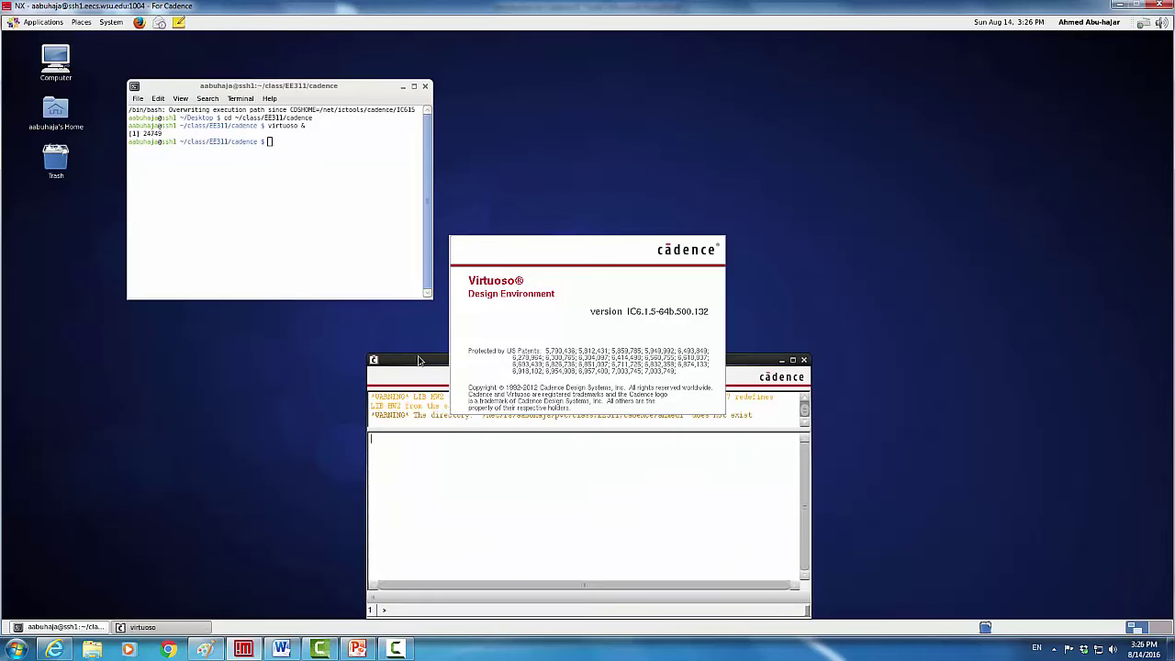
drag(420, 361, 417, 197)
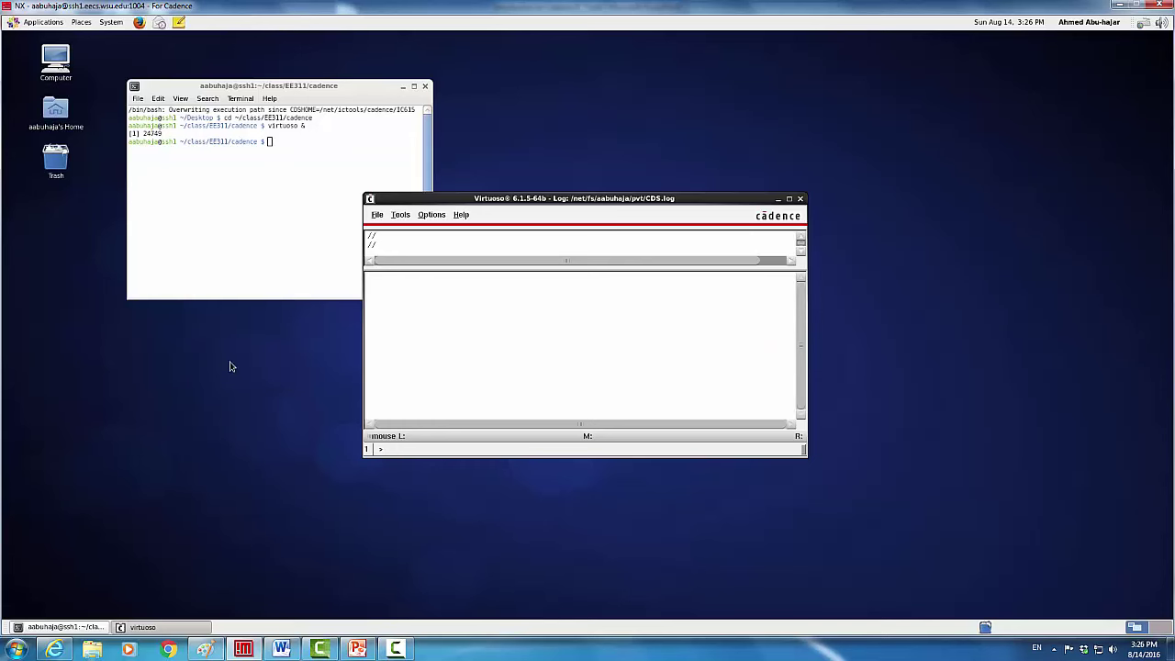
- Create a schematic cellview named RC_1 in library HW2, with ADE L as the application always used for this file type
click(377, 215)
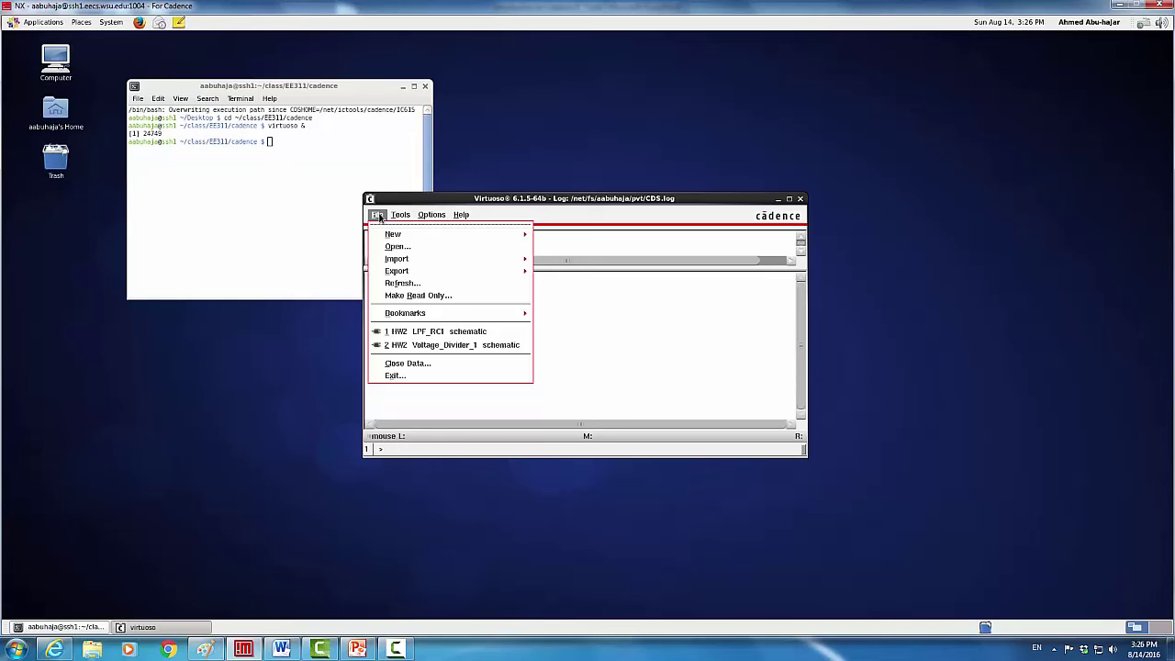
mouse_move(393, 236)
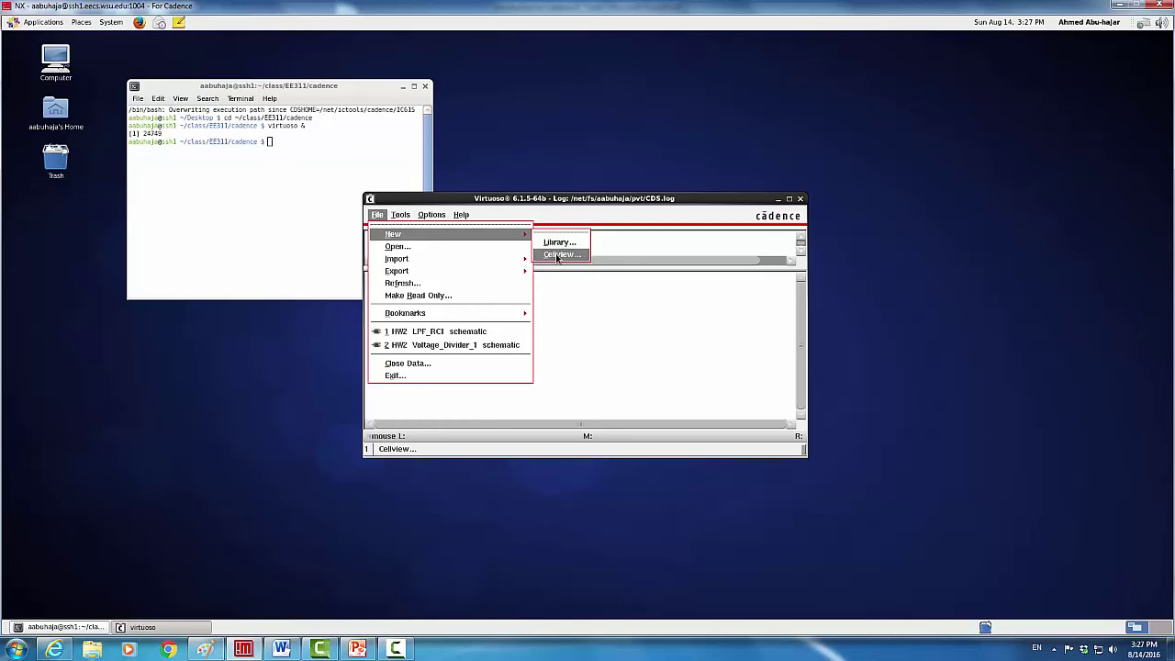
click(557, 255)
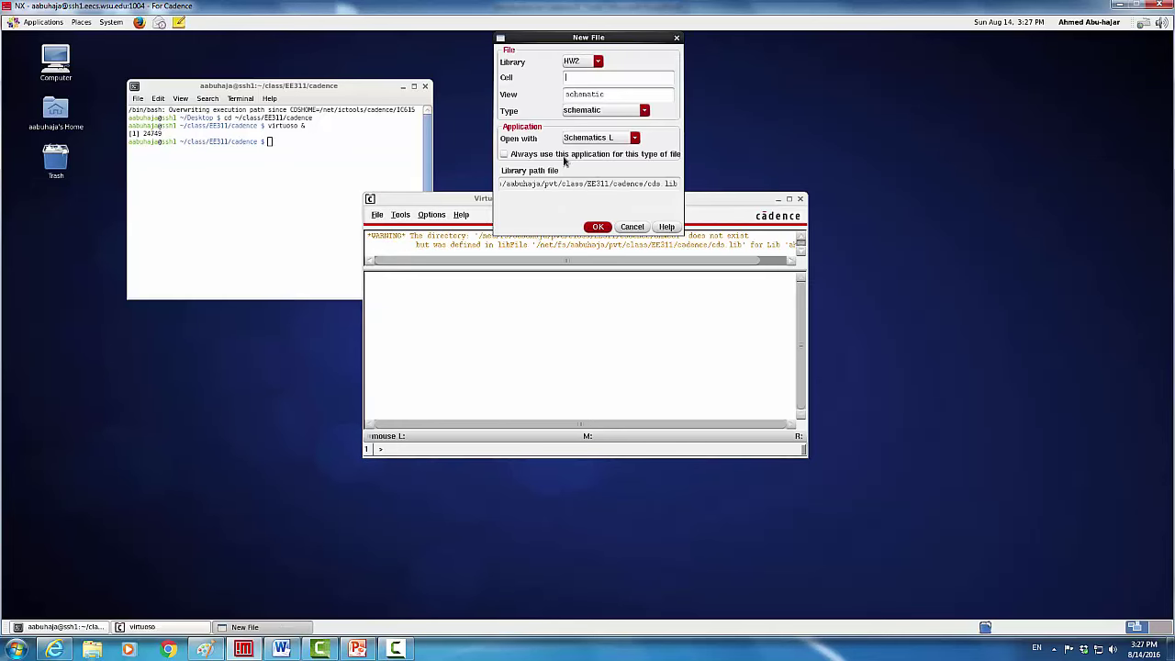
click(580, 77)
click(634, 138)
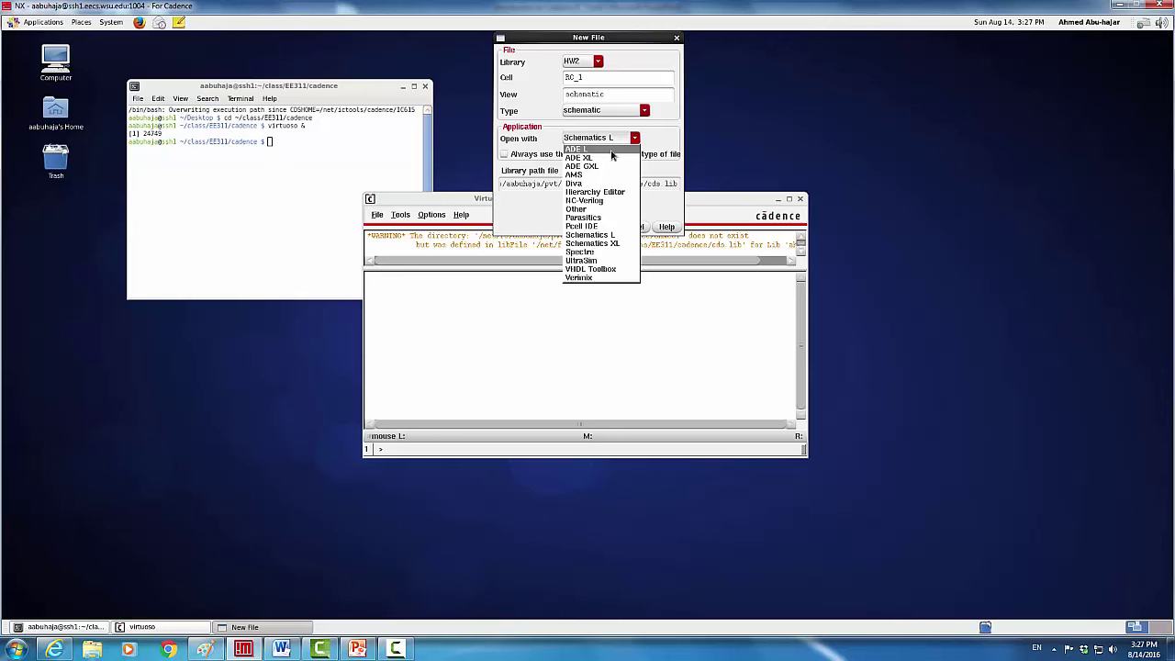
click(613, 152)
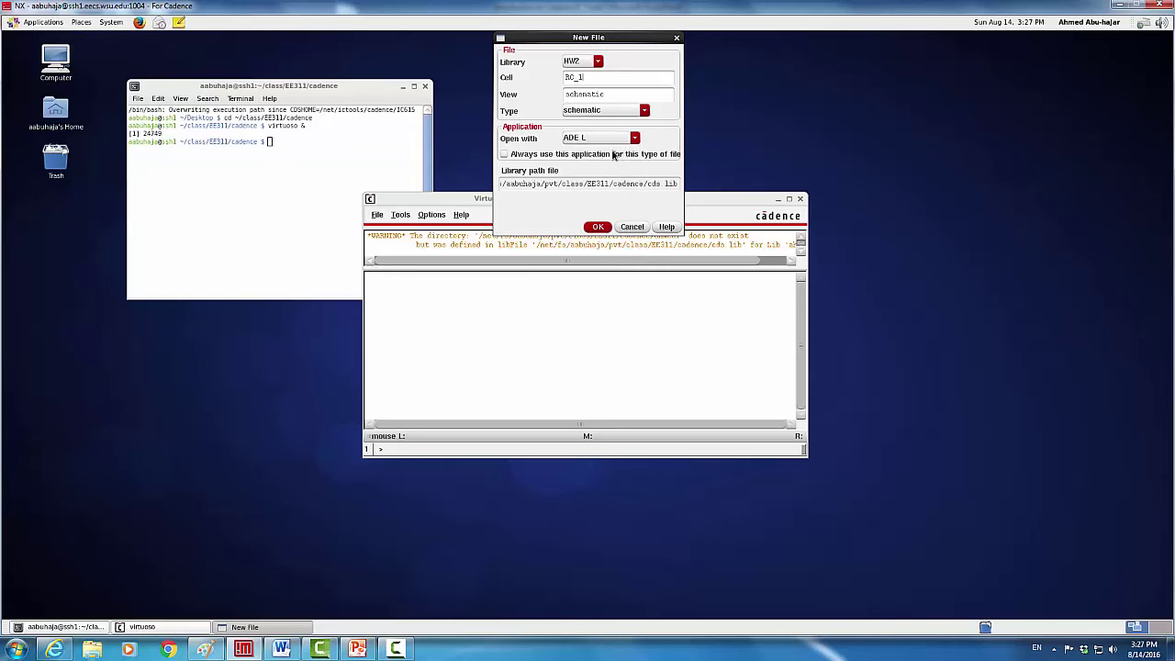
click(504, 155)
click(597, 226)
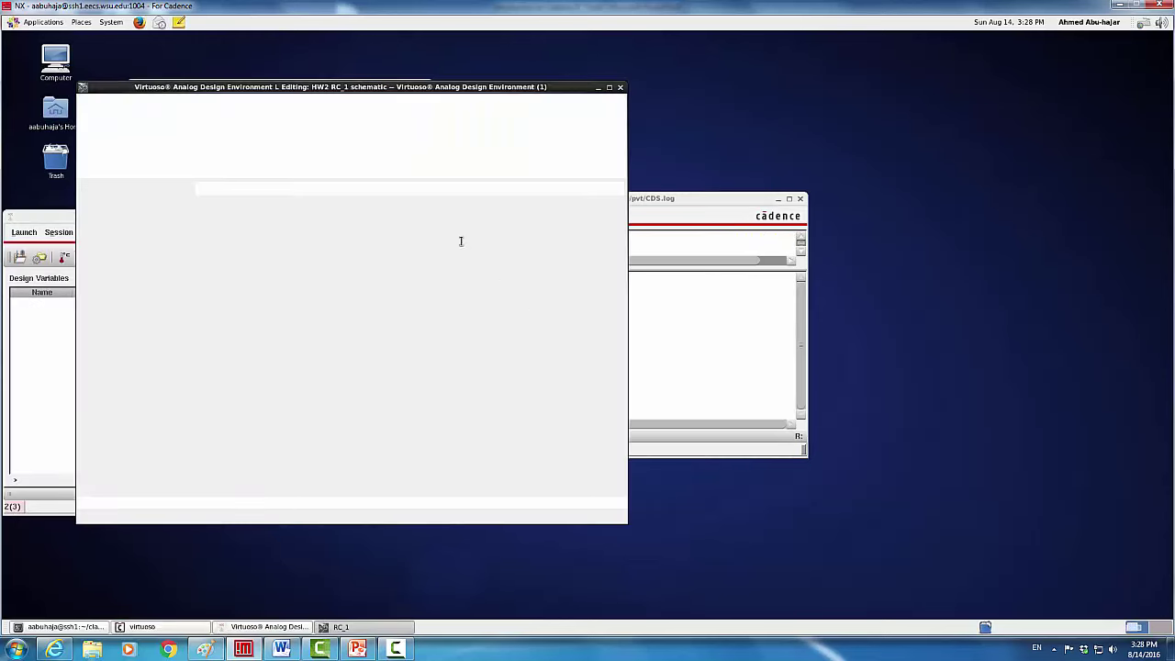
- Maximize the schematic editor and choose the symbol view of vpulse from analogLib as the instance to add
drag(395, 86, 673, 56)
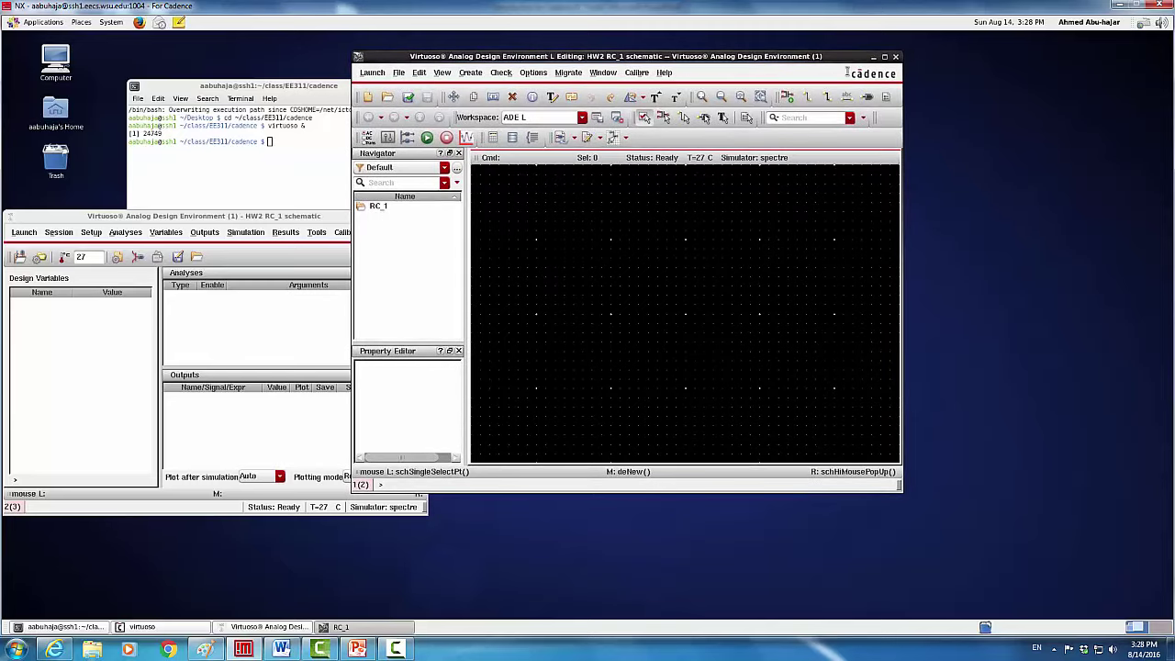
click(884, 57)
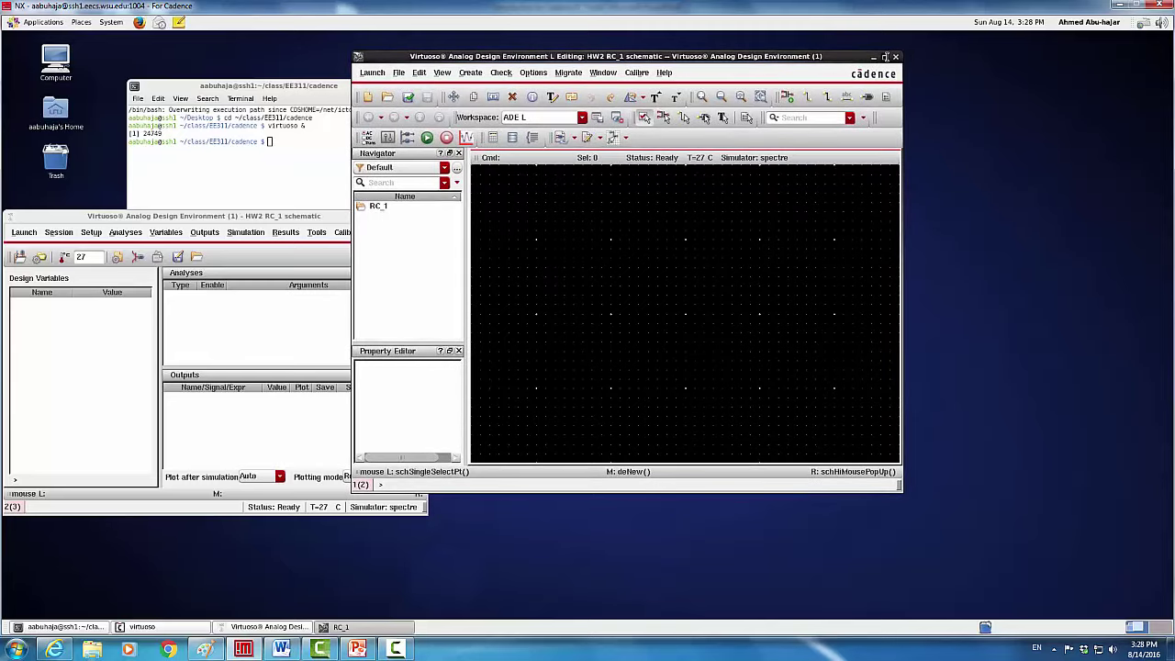
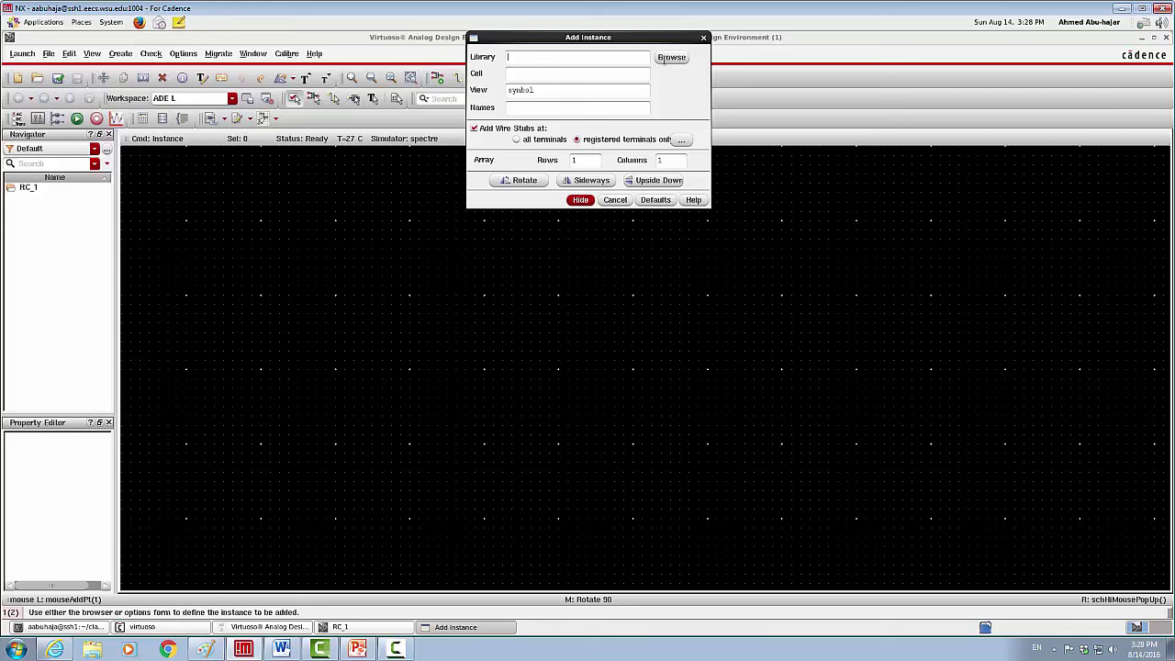
click(671, 57)
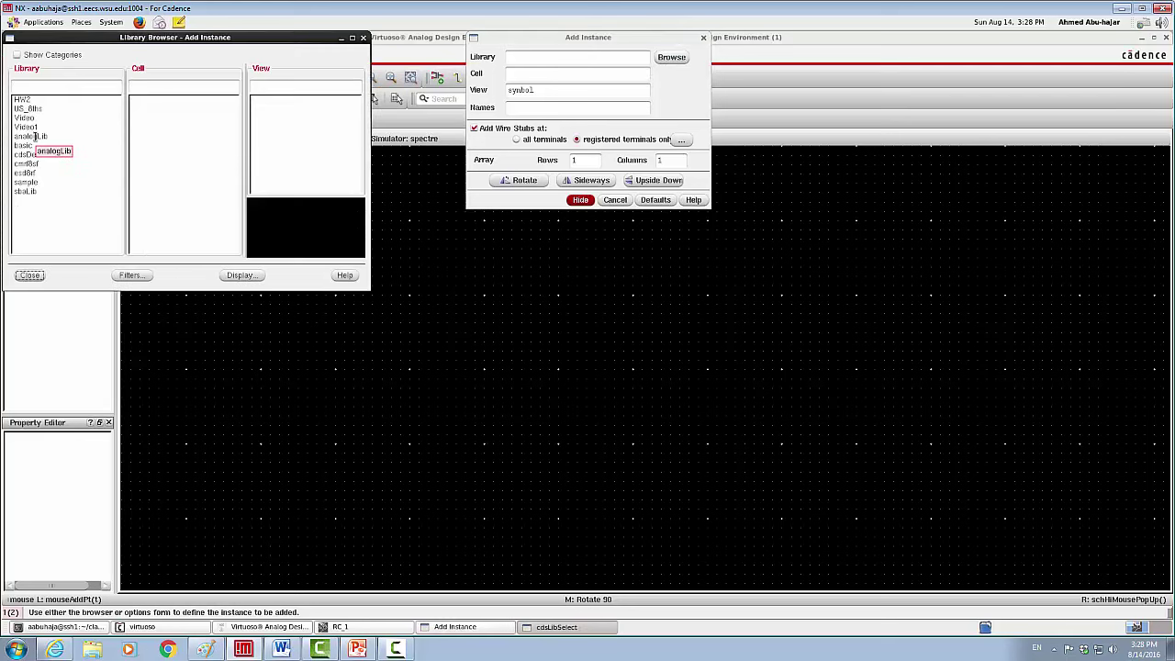
click(35, 136)
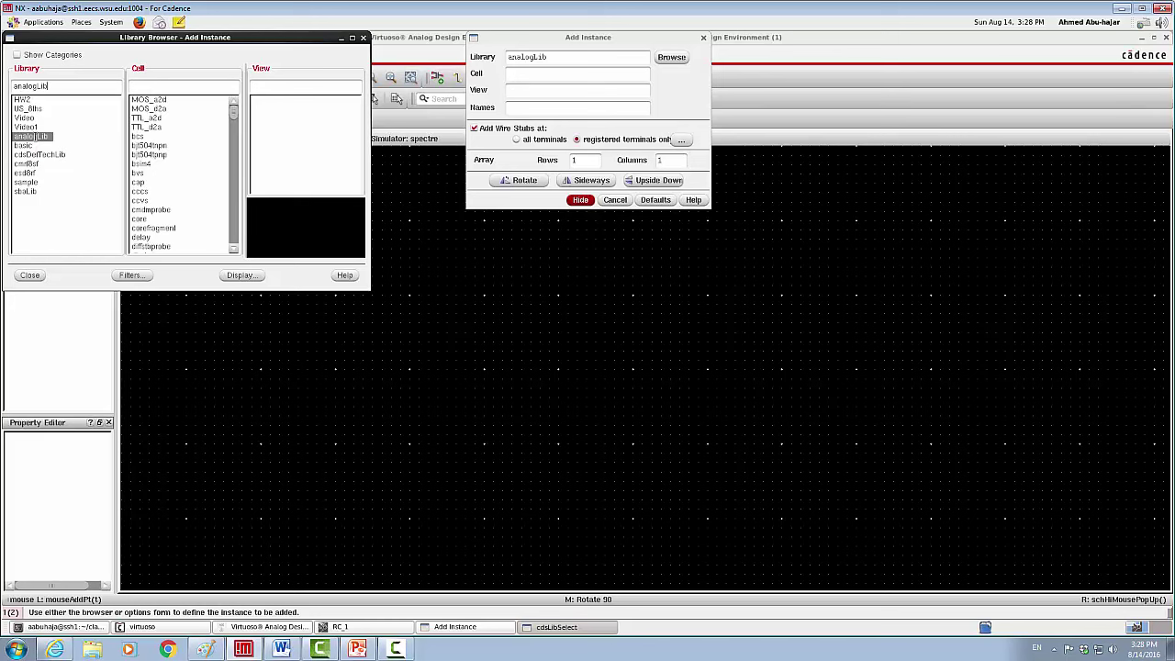
click(161, 88)
text(v)
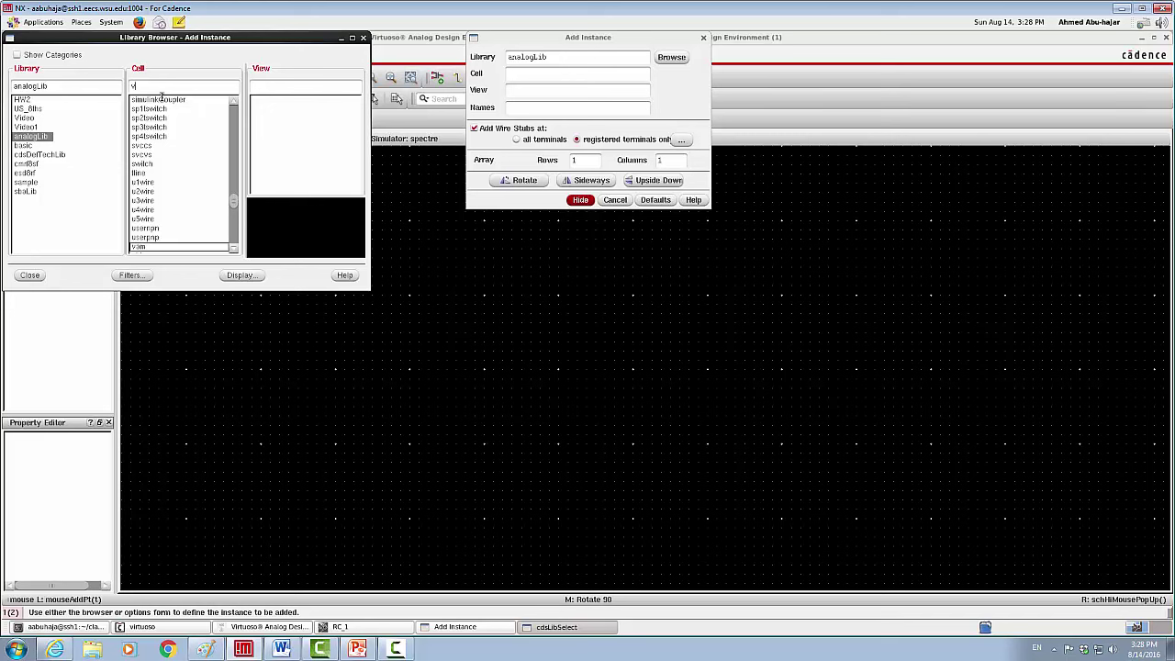
text(pulse)
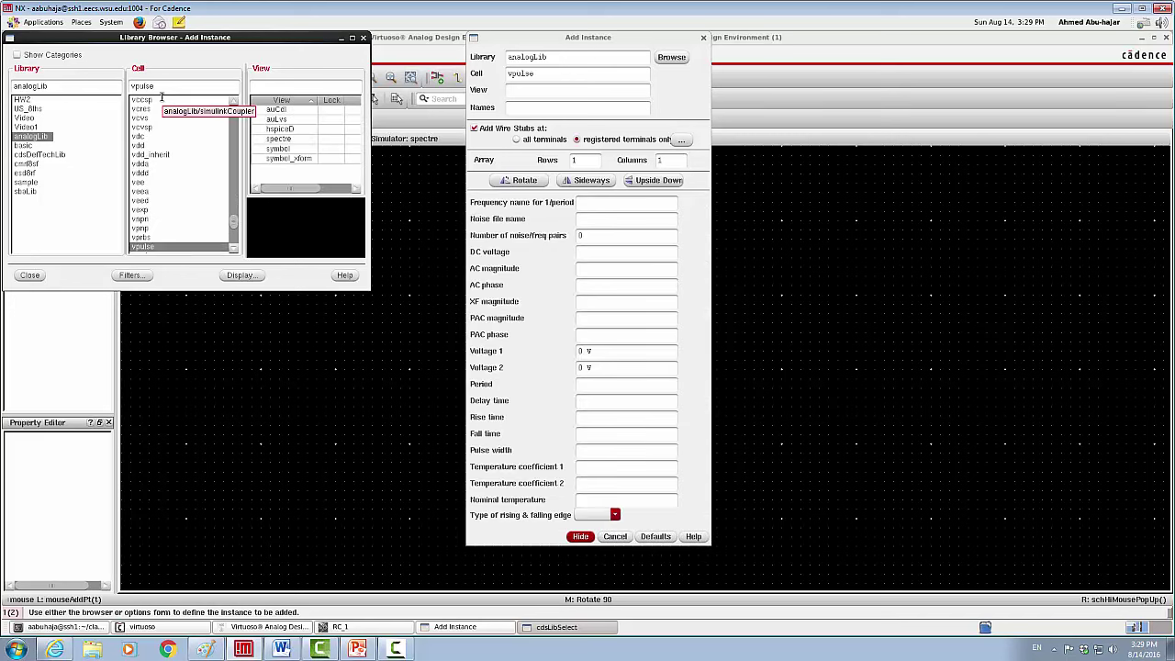
drag(191, 38, 269, 129)
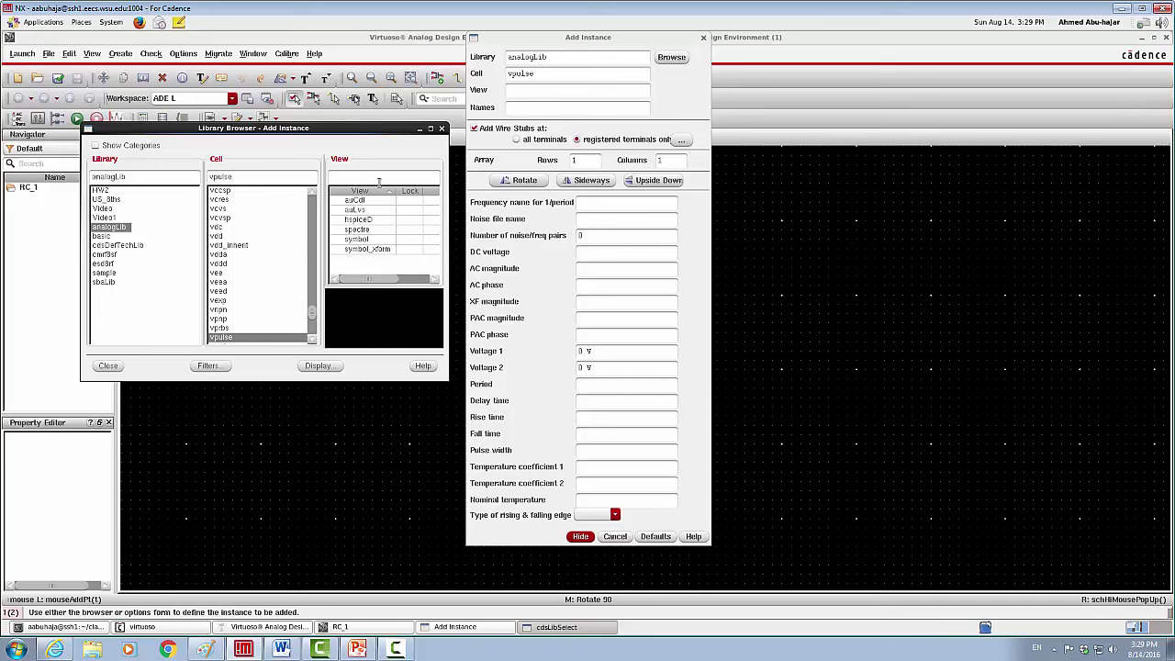
click(367, 239)
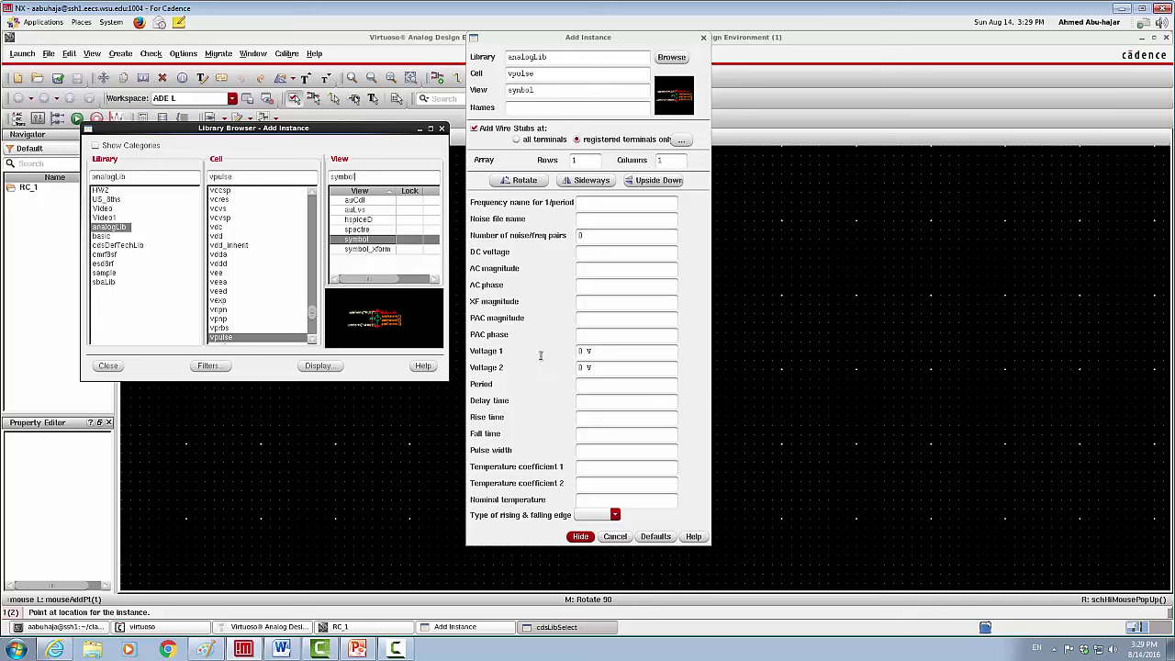
- Set the pulse source's Voltage 2 to 1 V, period to 20m s and delay time to 0 s
click(587, 369)
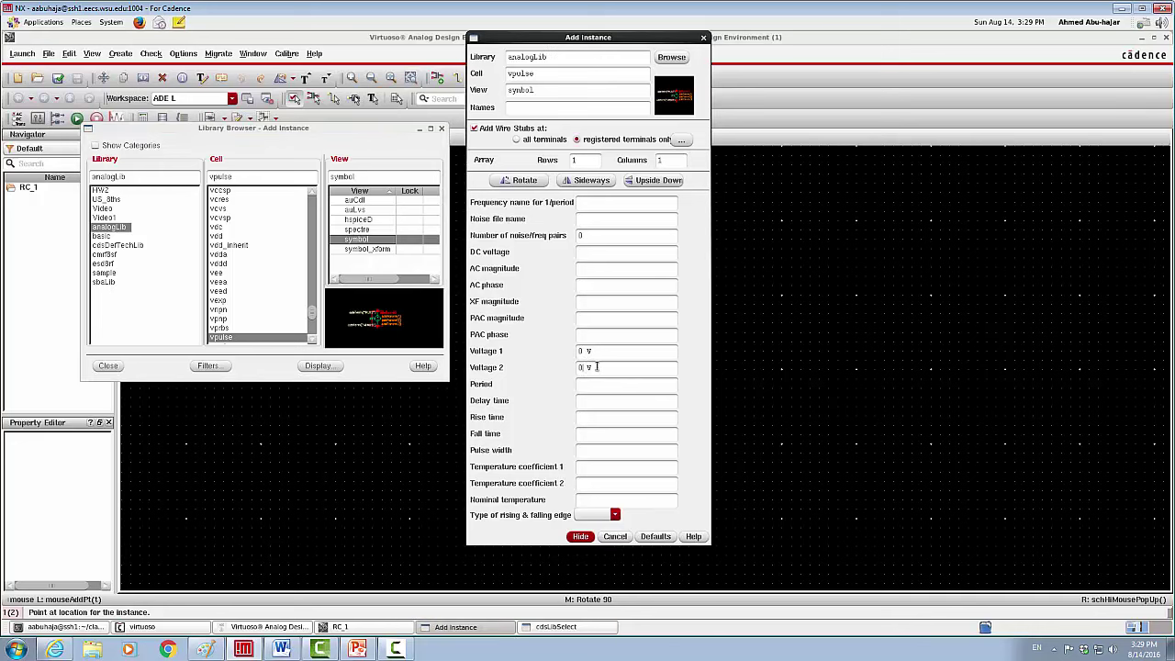
key(BackSpace)
text(1)
click(607, 384)
click(582, 402)
text(0)
key(BackSpace)
key(BackSpace)
key(BackSpace)
text(10)
key(BackSpace)
key(BackSpace)
key(BackSpace)
text(0)
- Set the source's rise and fall times to 10n s, pulse width to 10m s and edge type to linear
key(Tab)
text(10n)
key(Tab)
text(0n)
key(Tab)
click(606, 514)
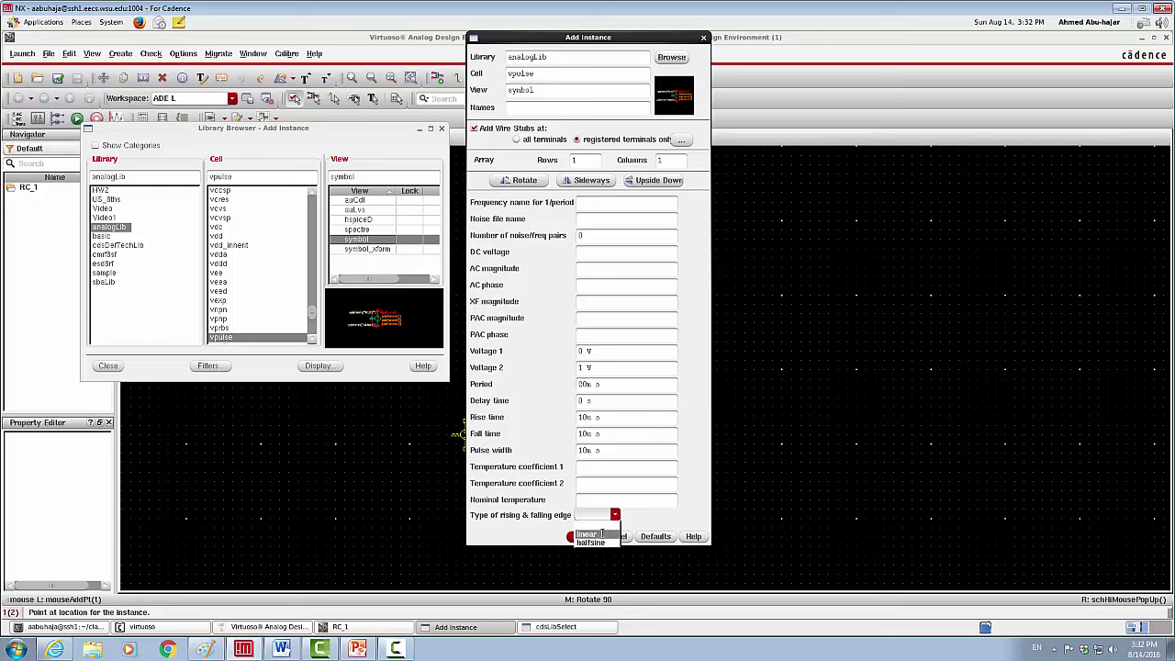
click(587, 534)
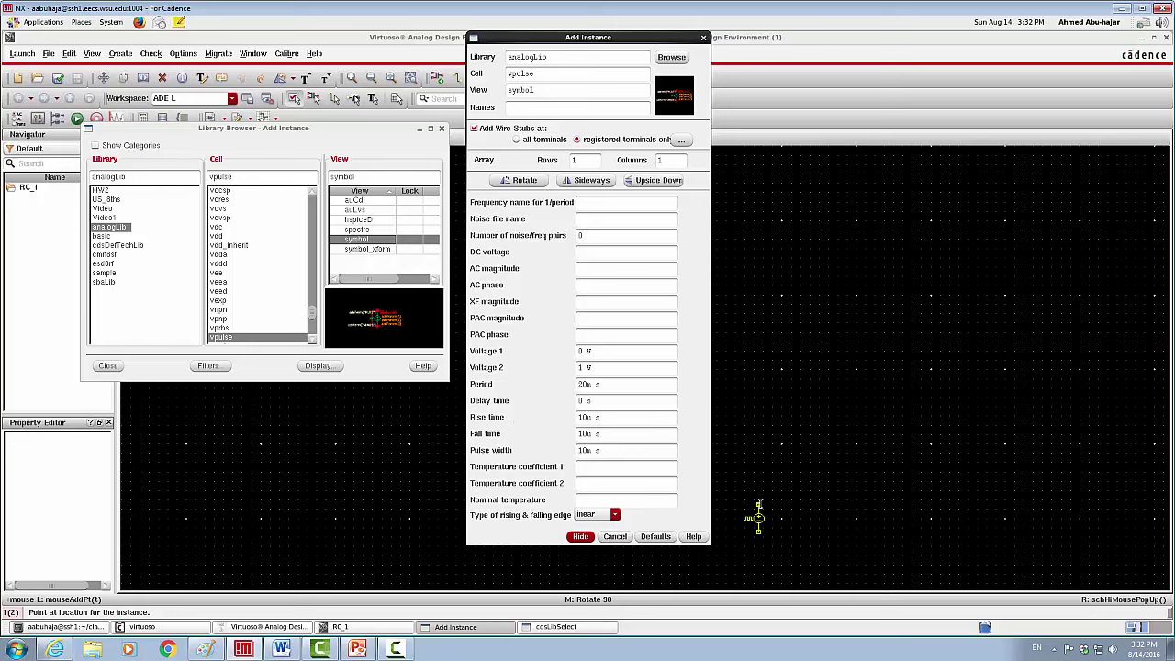
- Keep the linear edge type and place one vpulse source in the lower-left area of the schematic
click(616, 515)
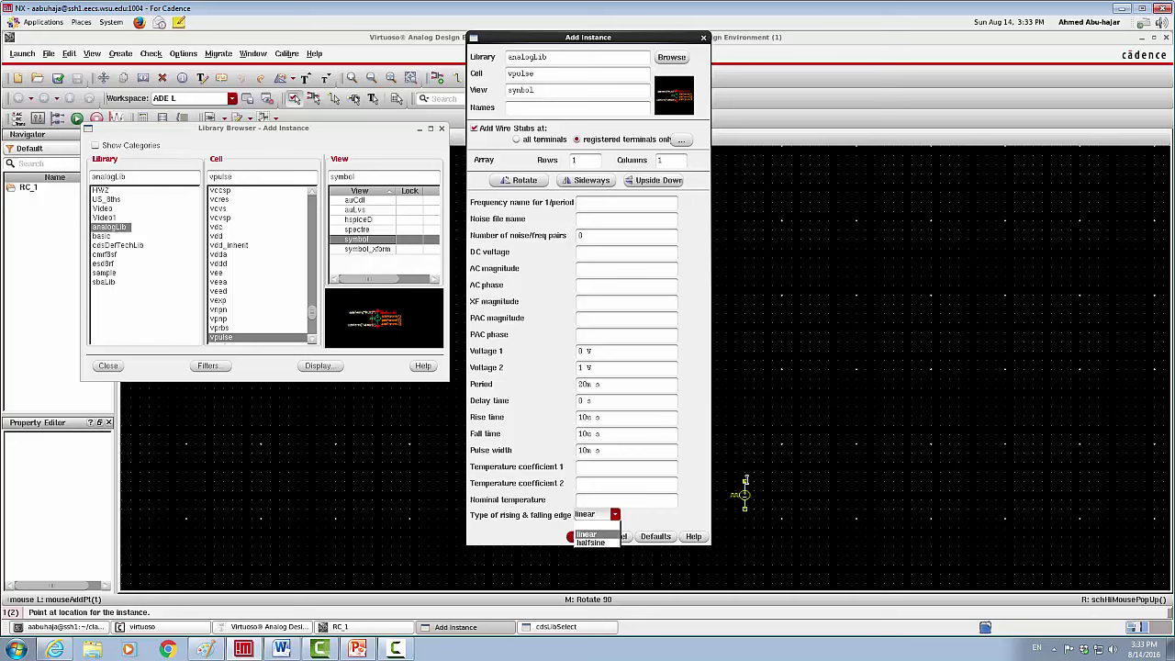
click(581, 534)
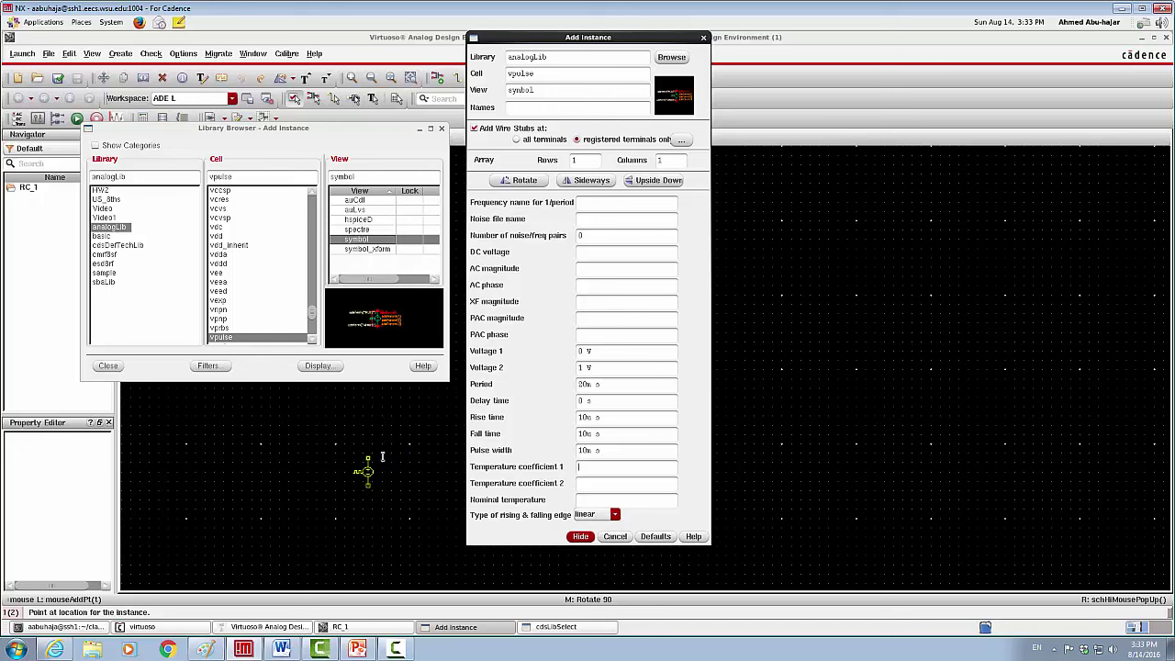
click(581, 537)
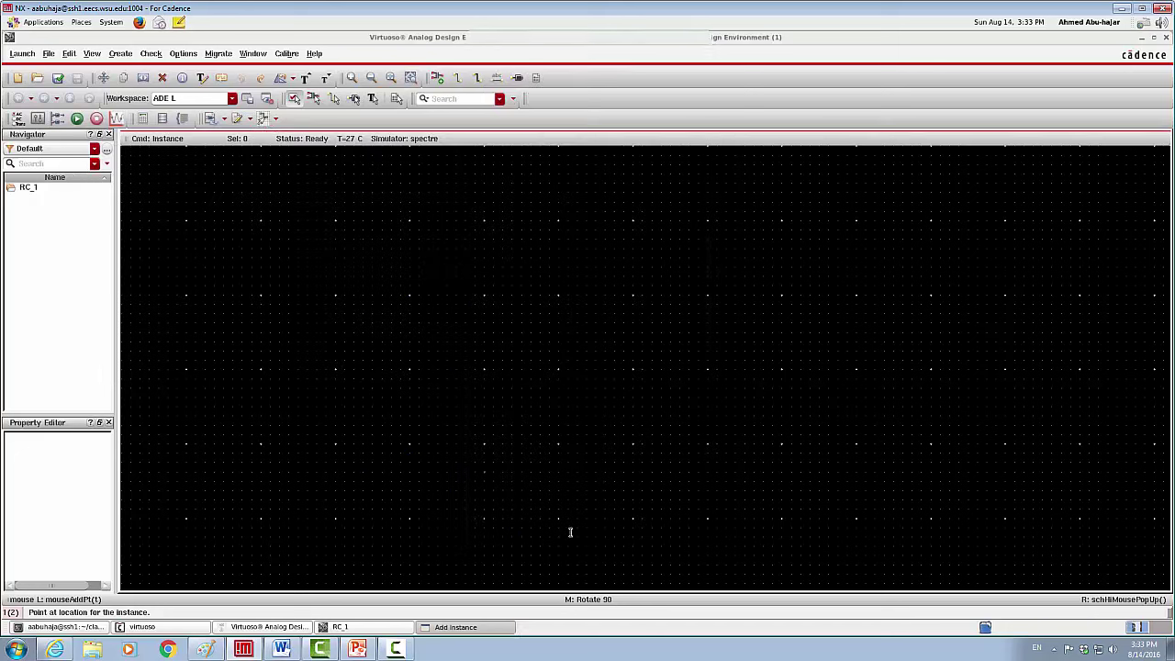
click(354, 408)
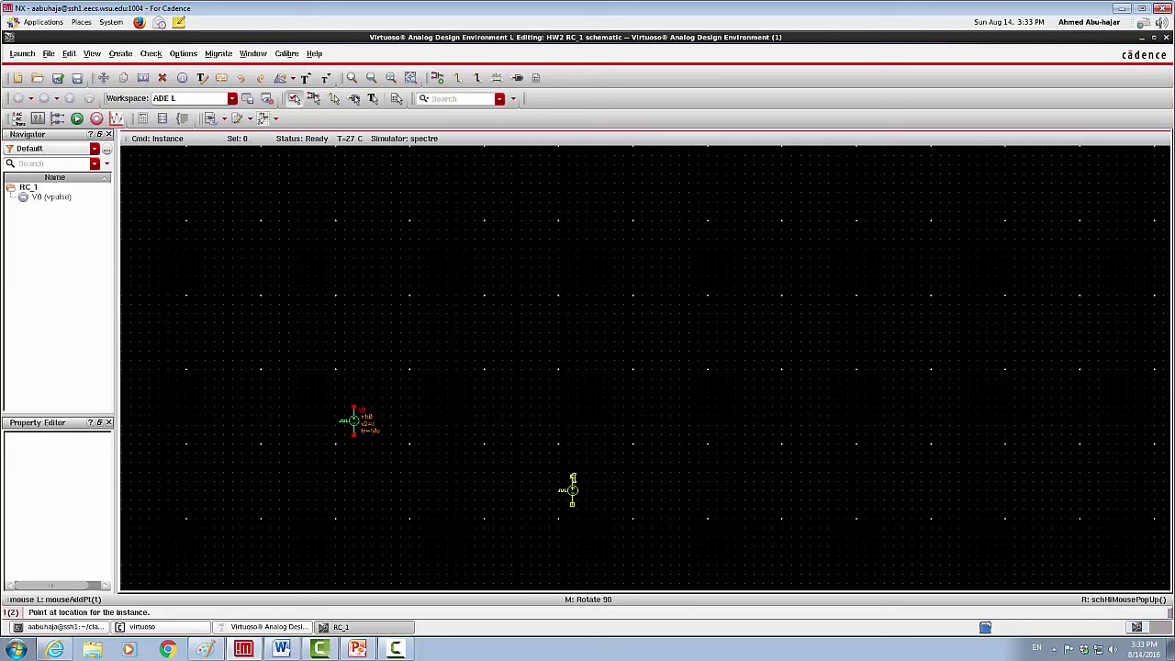
key(Escape)
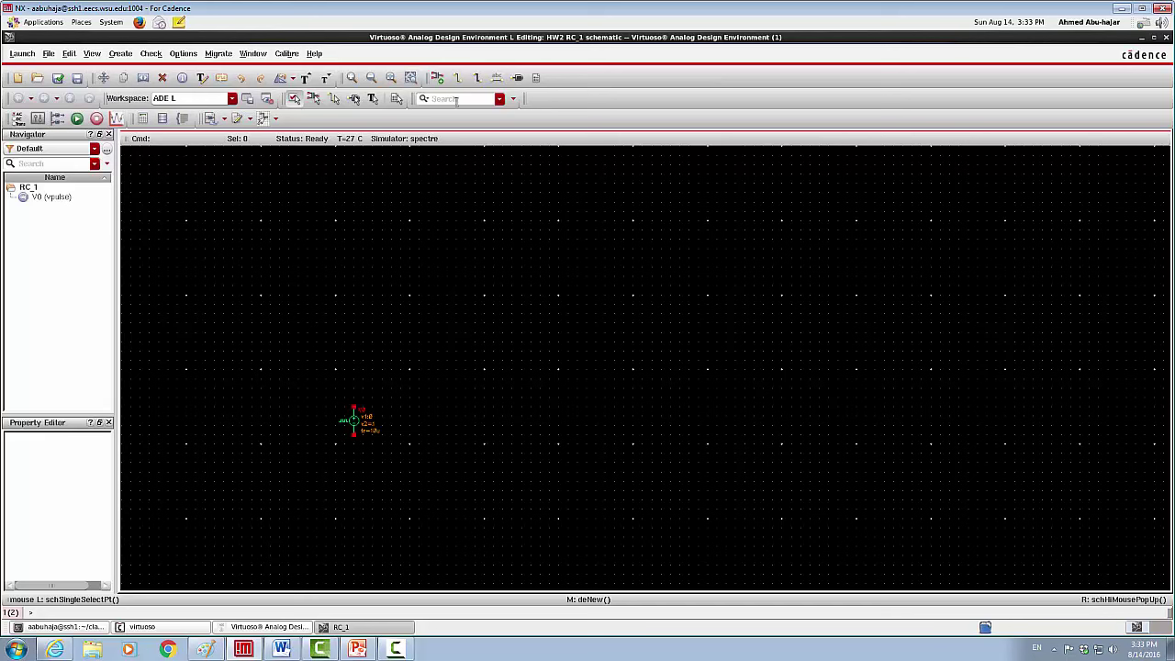
- Start adding another instance and choose the res cell from analogLib in place of vpulse
click(438, 79)
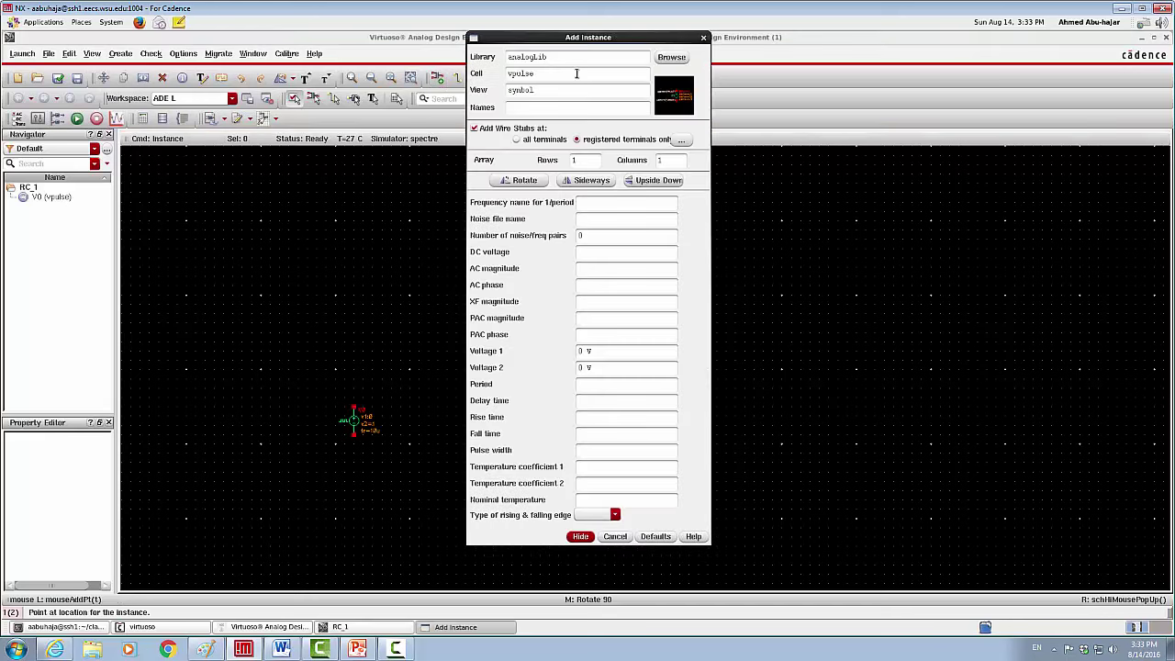
click(671, 57)
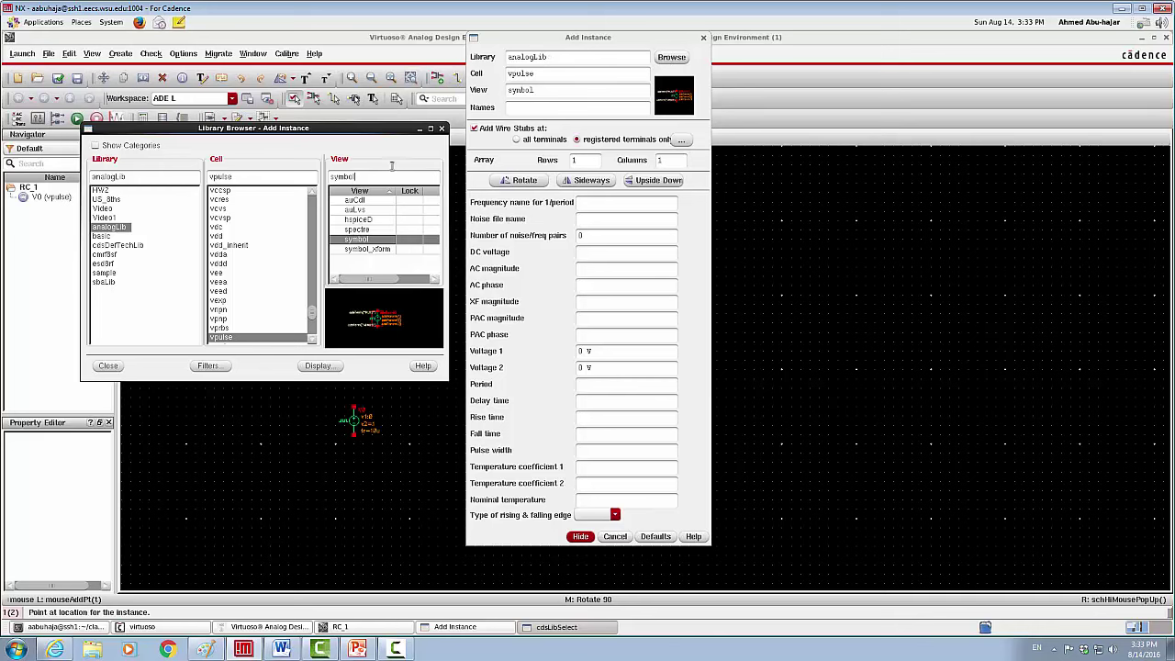
click(246, 178)
key(BackSpace)
key(BackSpace)
key(BackSpace)
key(BackSpace)
key(BackSpace)
key(BackSpace)
text(re)
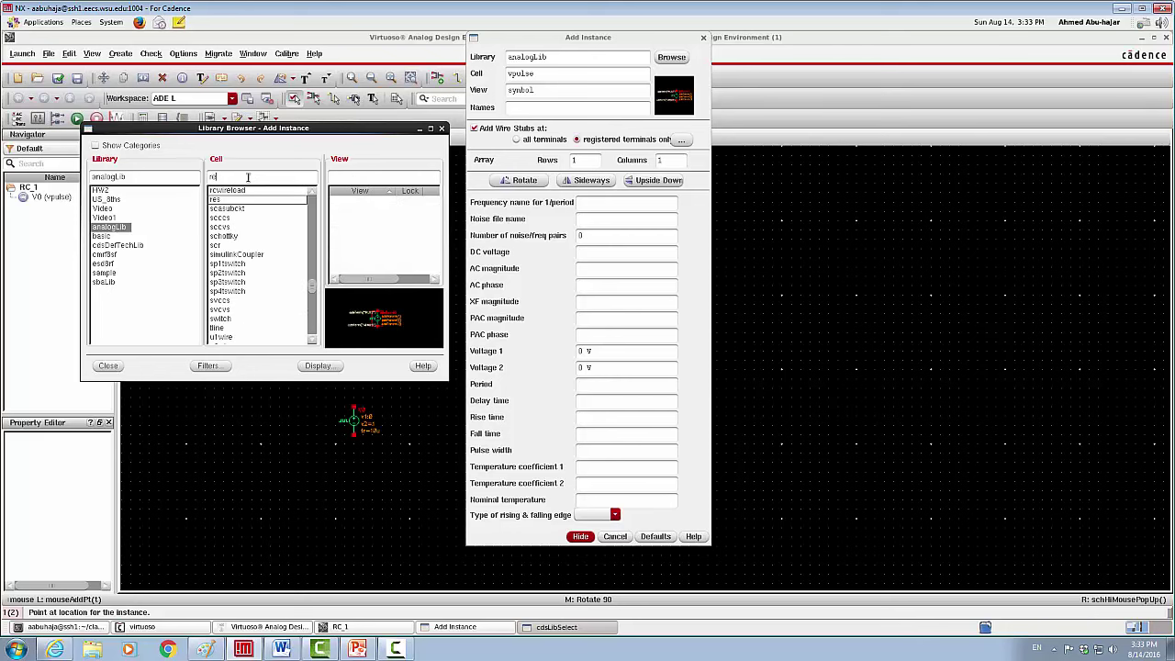
text(s)
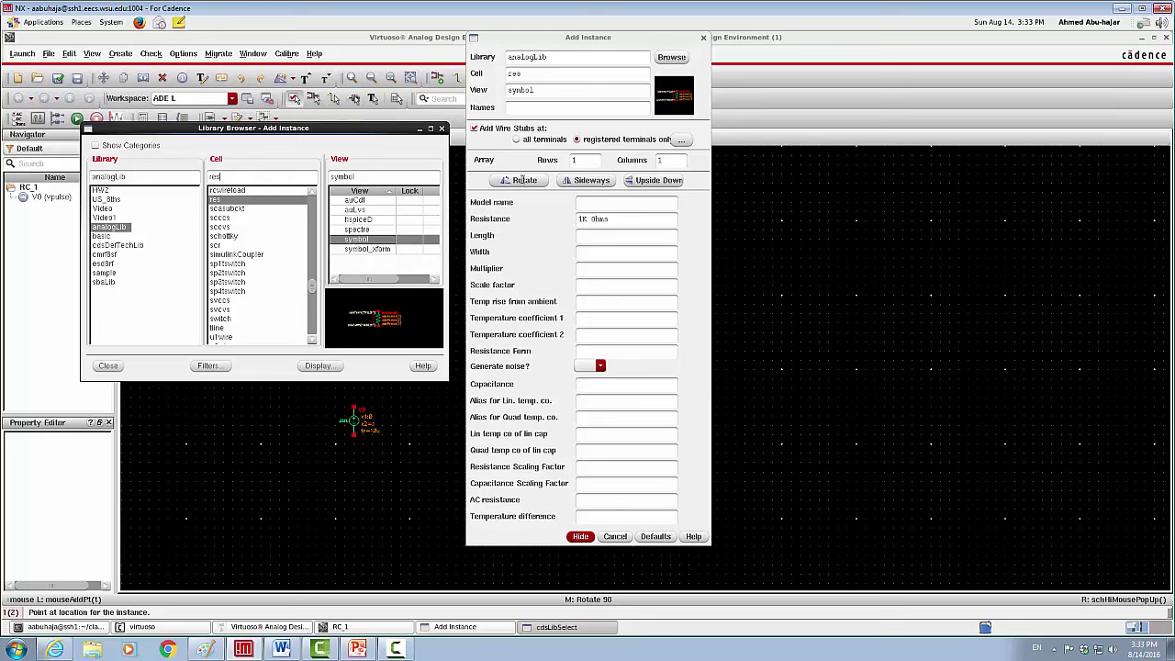
- Rotate the 1K Ohms resistor to horizontal and place it above and to the right of the pulse source
click(518, 180)
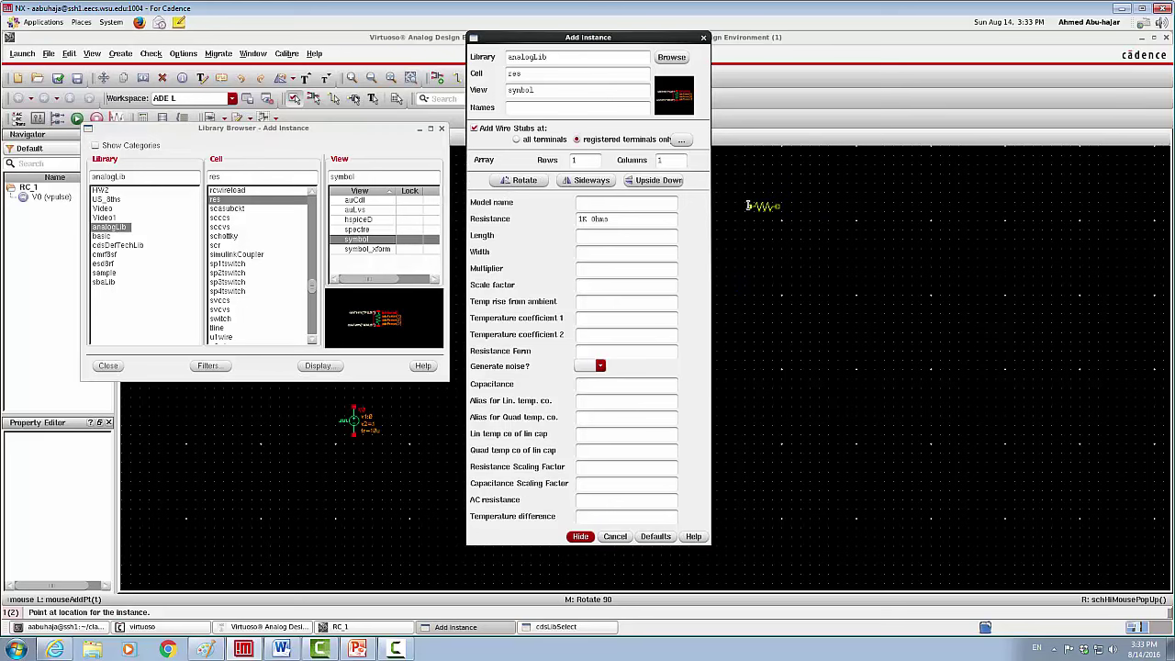
click(580, 536)
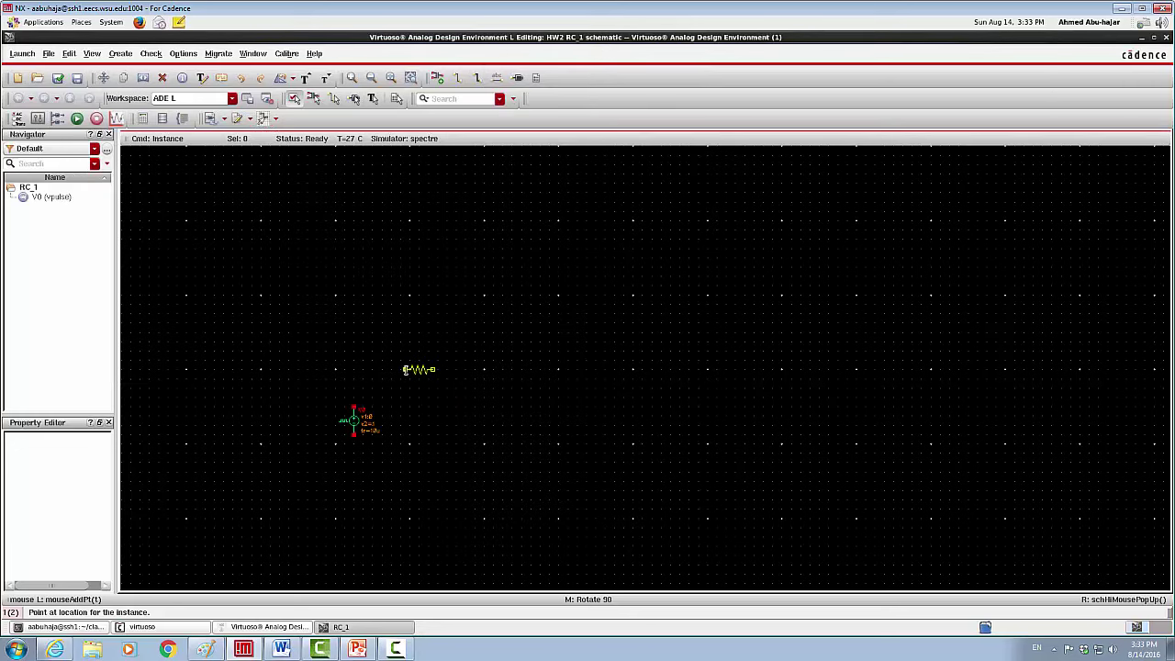
click(405, 369)
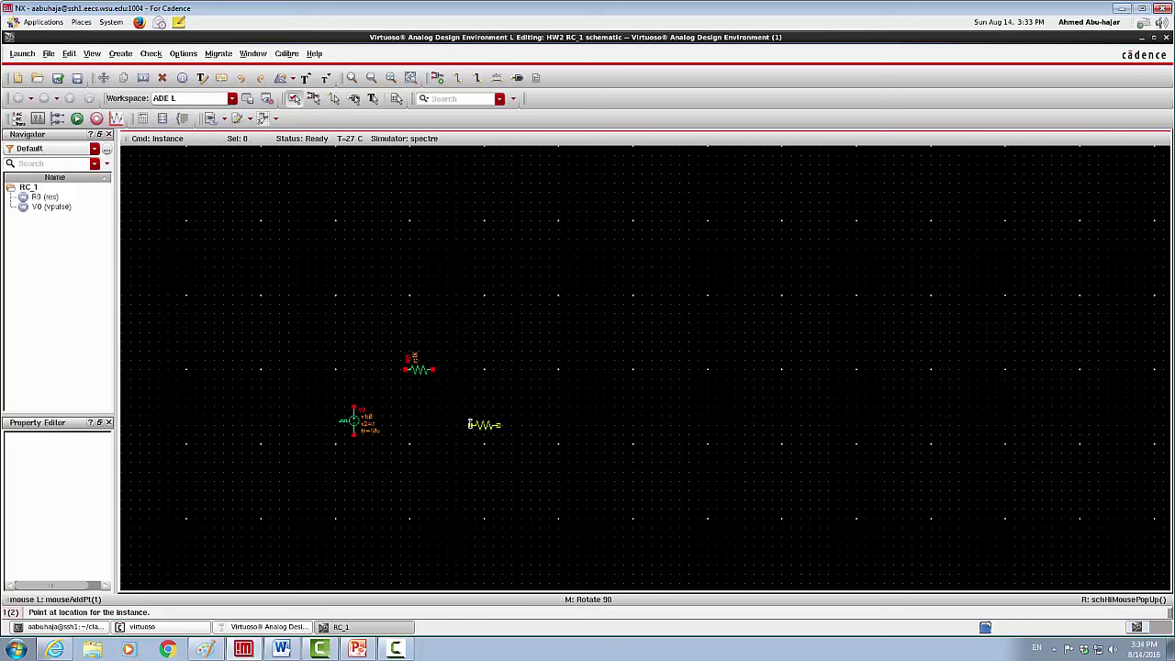
- Finish placing resistors, start adding another instance and choose the cap cell from analogLib
key(Escape)
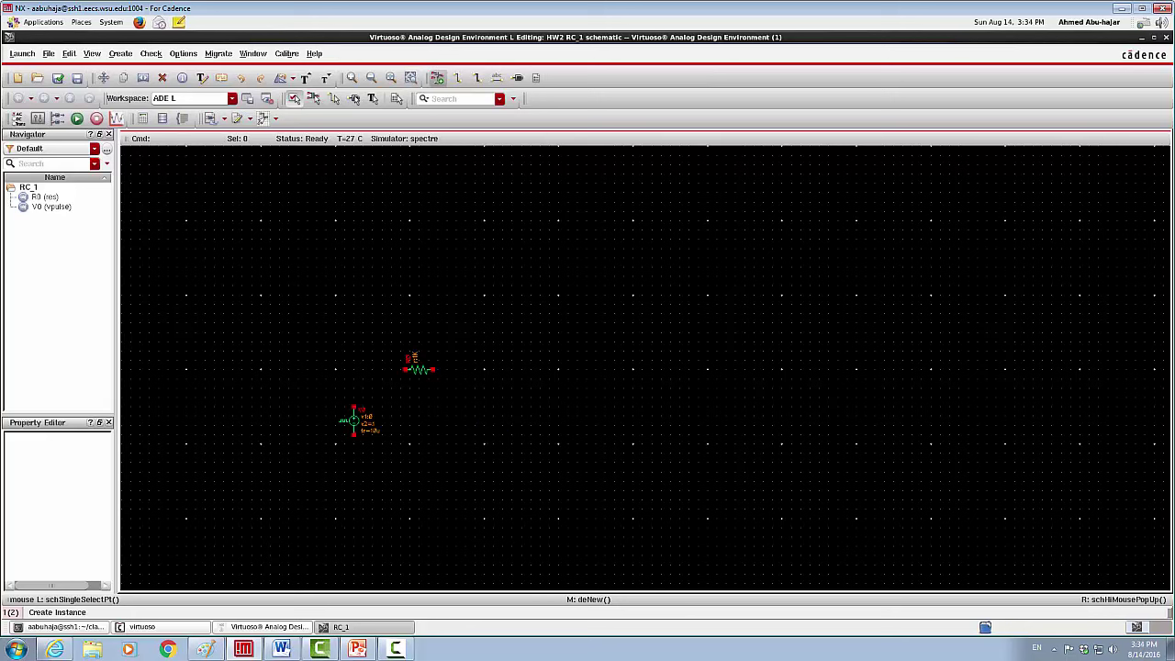
click(222, 78)
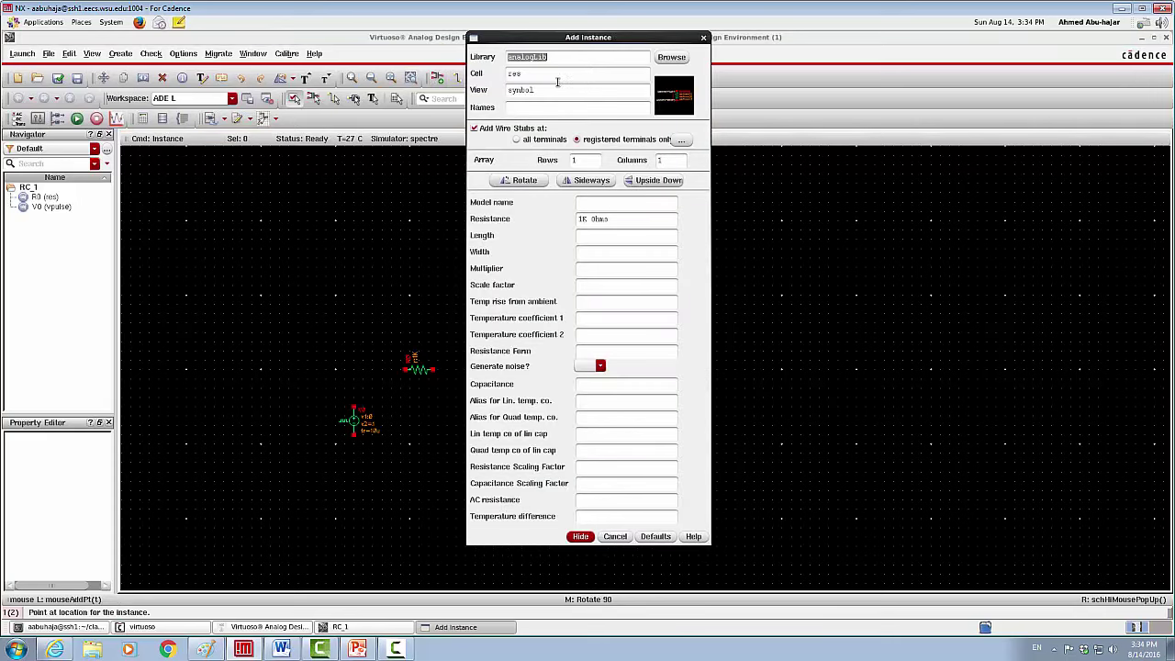
click(547, 75)
click(671, 57)
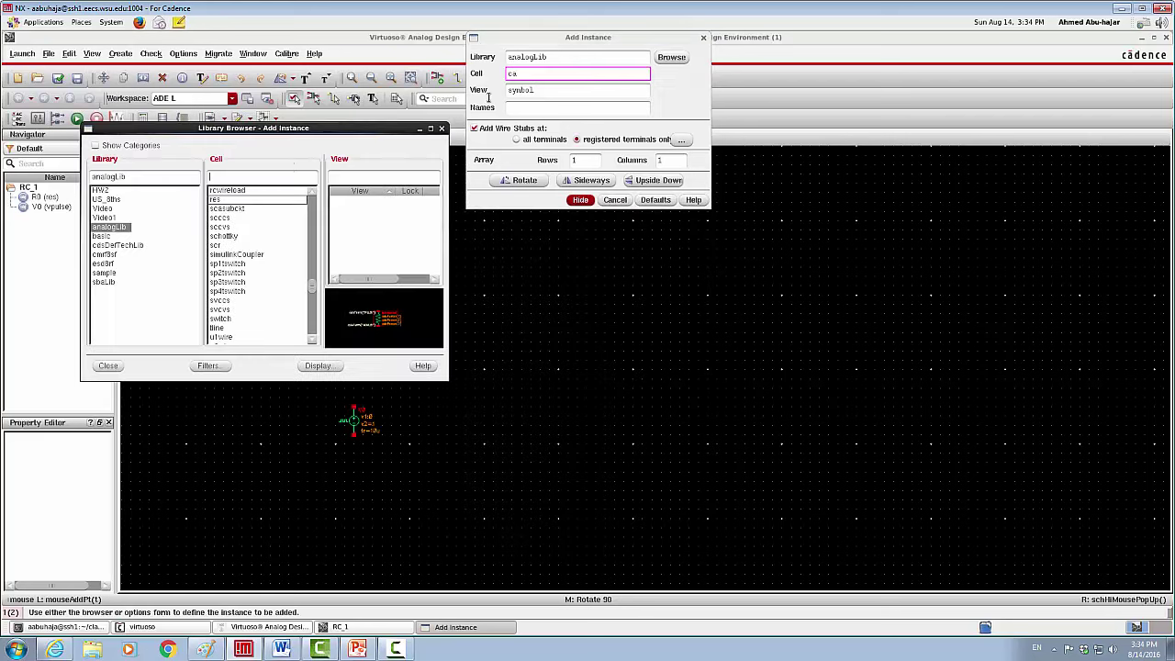
text(c)
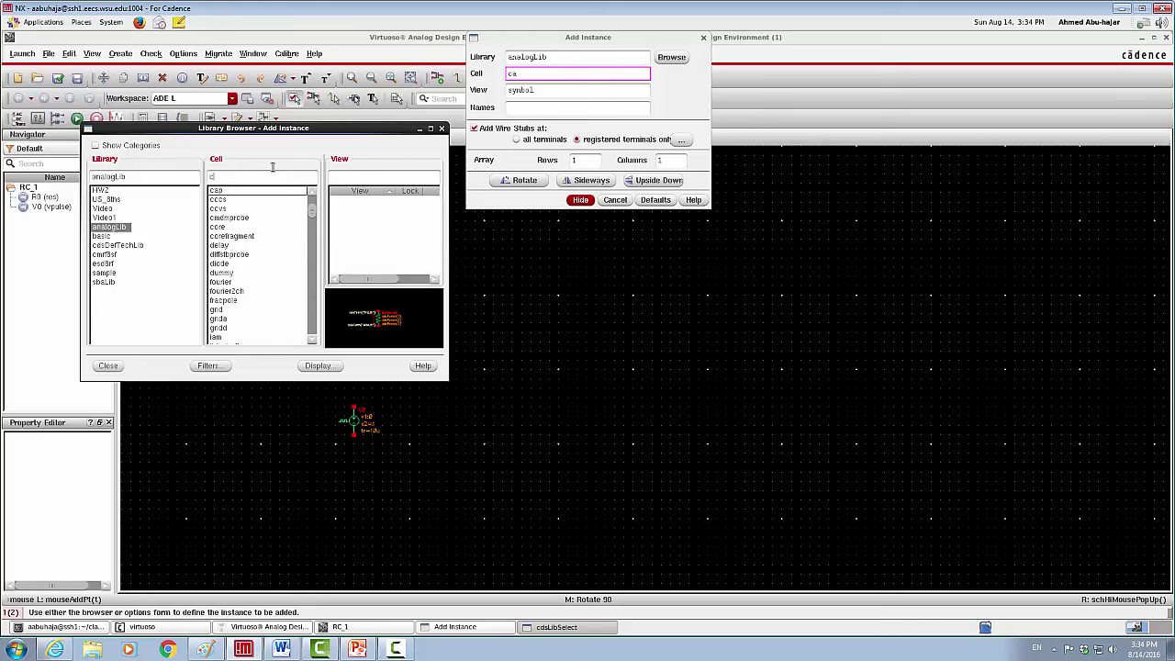
text(ap)
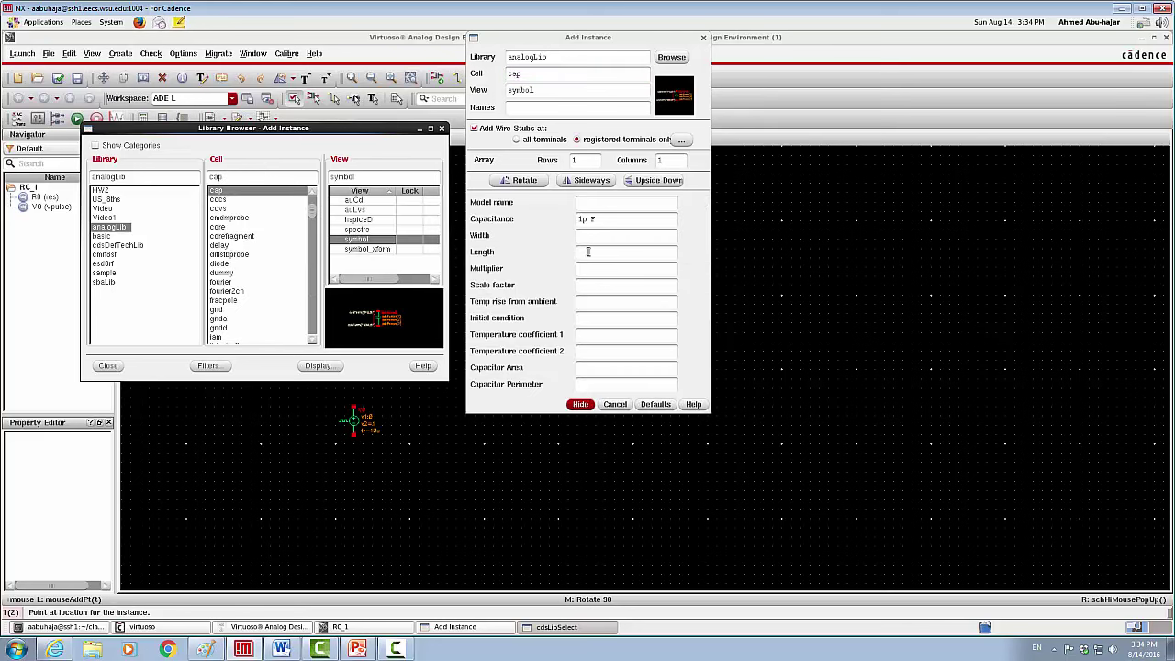
- Edit the capacitance and place one vertical capacitor below and to the right of the resistor
click(585, 218)
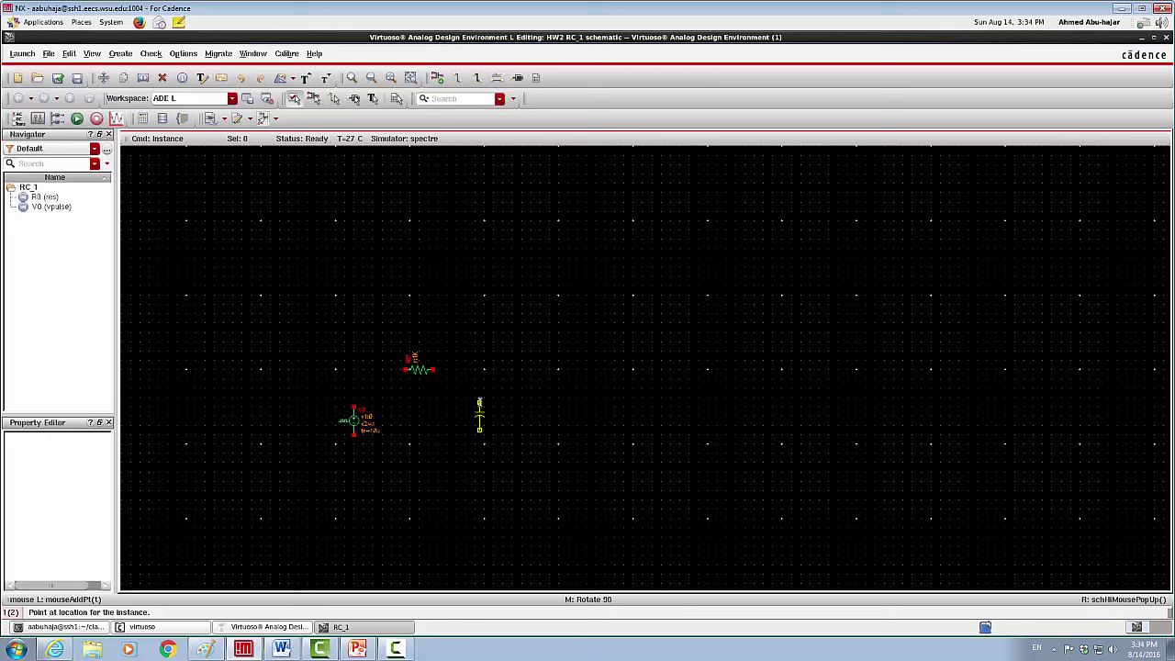
click(484, 403)
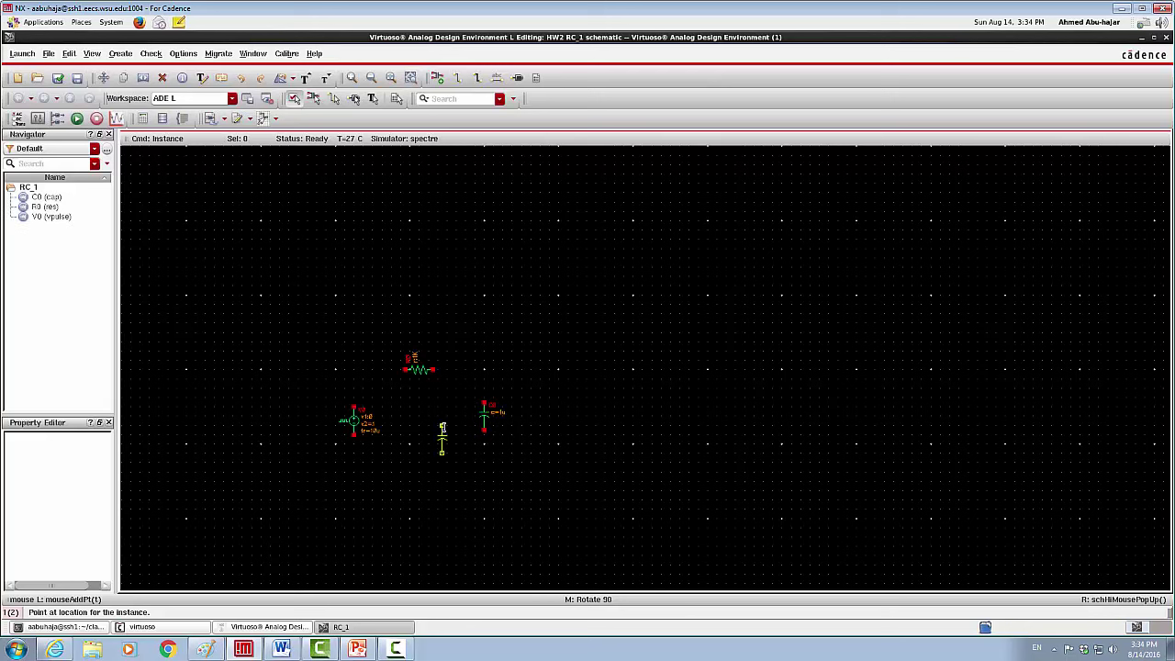
key(Escape)
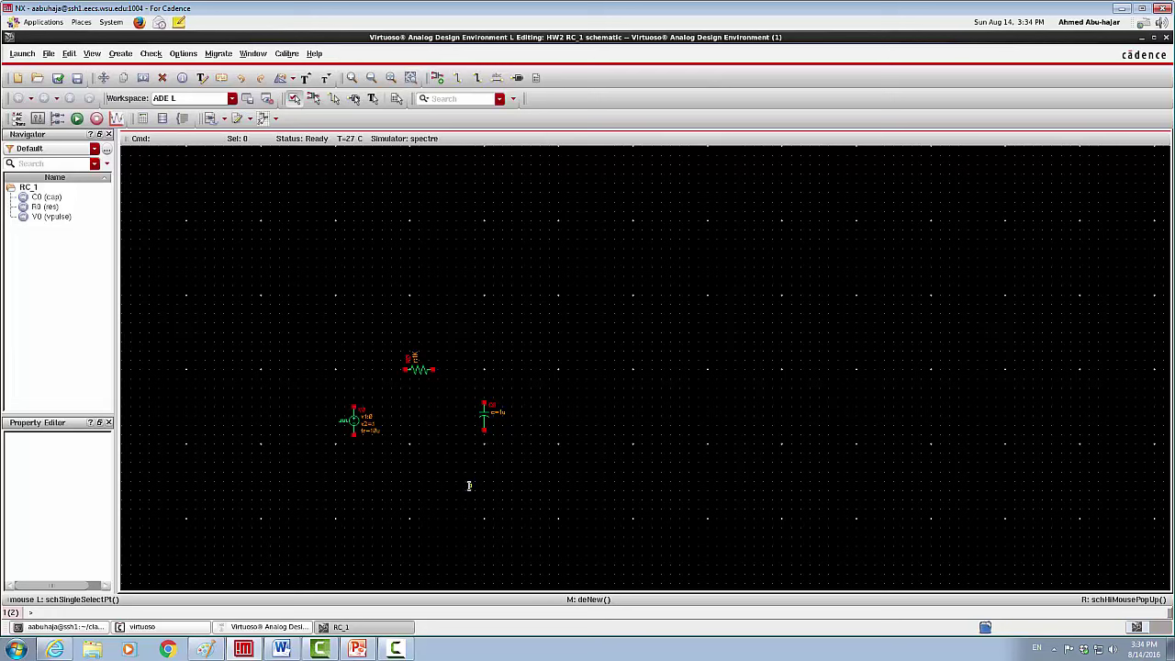
- Choose the gnd cell from analogLib and place a ground under both the pulse source and the capacitor
click(437, 78)
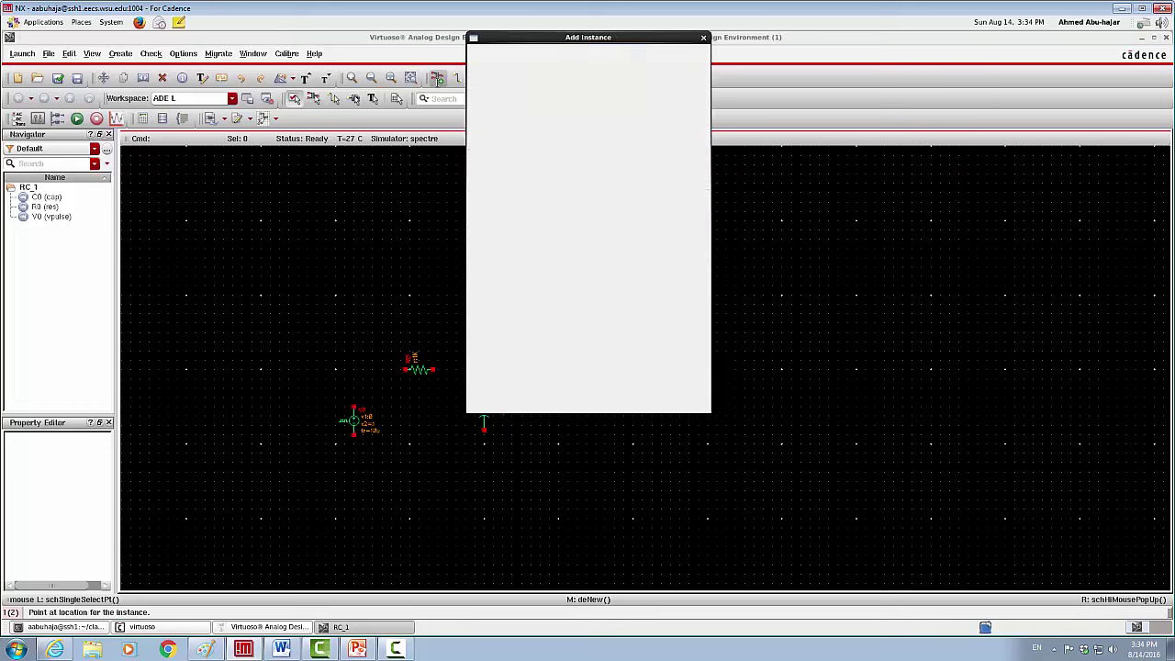
click(671, 57)
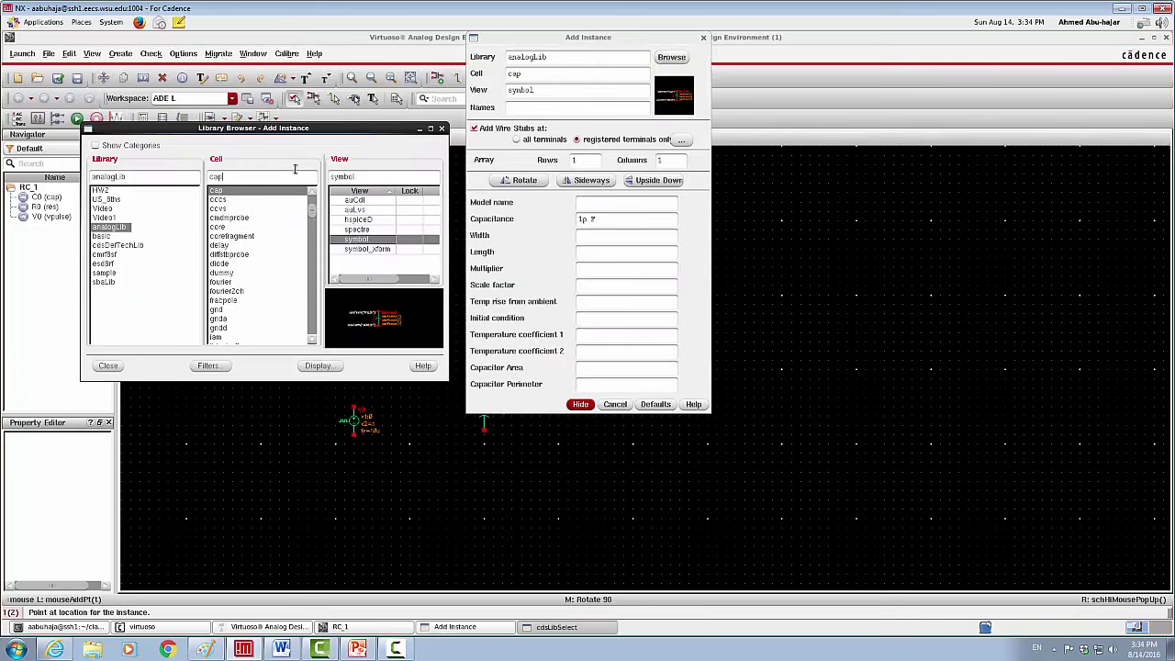
key(BackSpace)
key(BackSpace)
key(BackSpace)
text(gn)
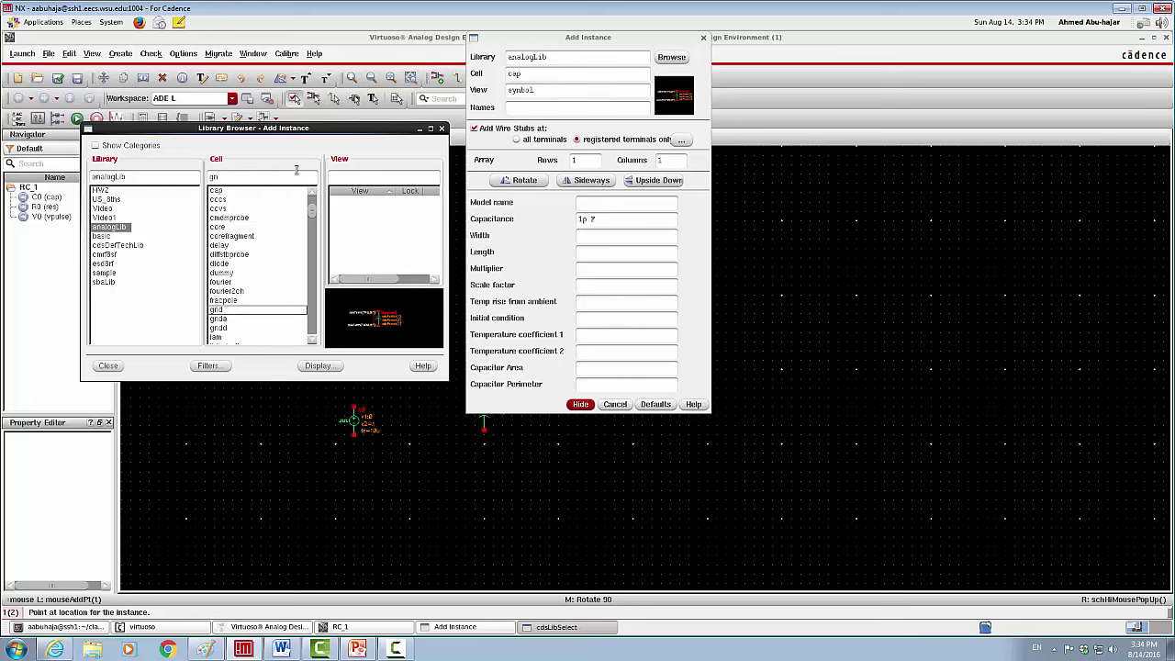
text(d)
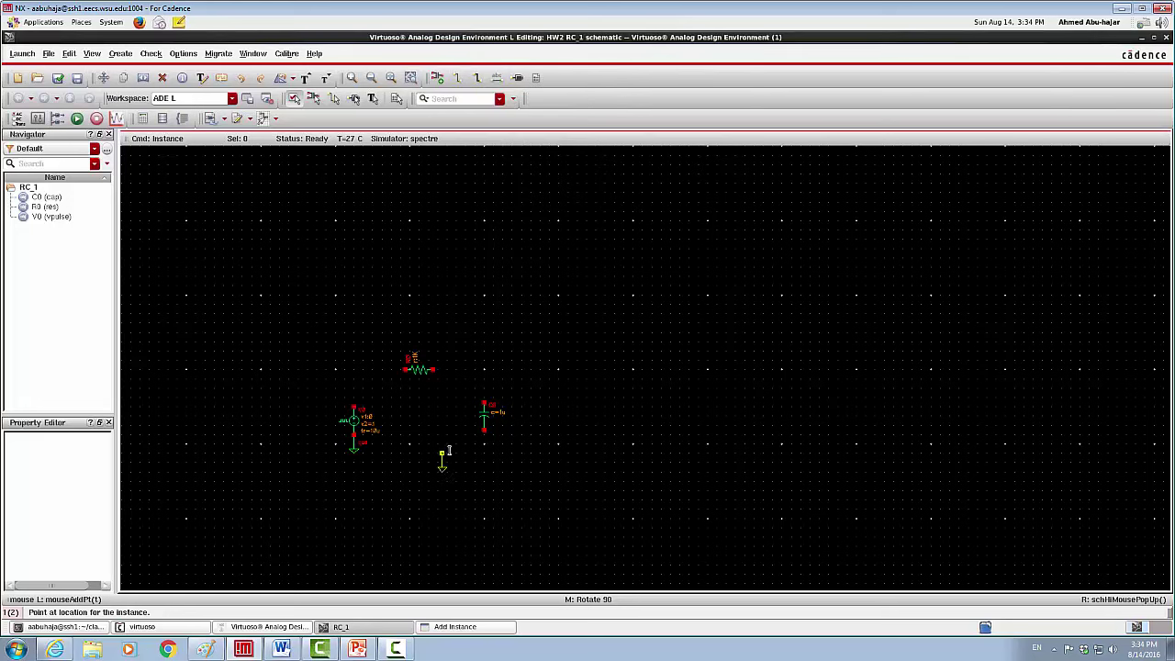
click(491, 435)
key(Escape)
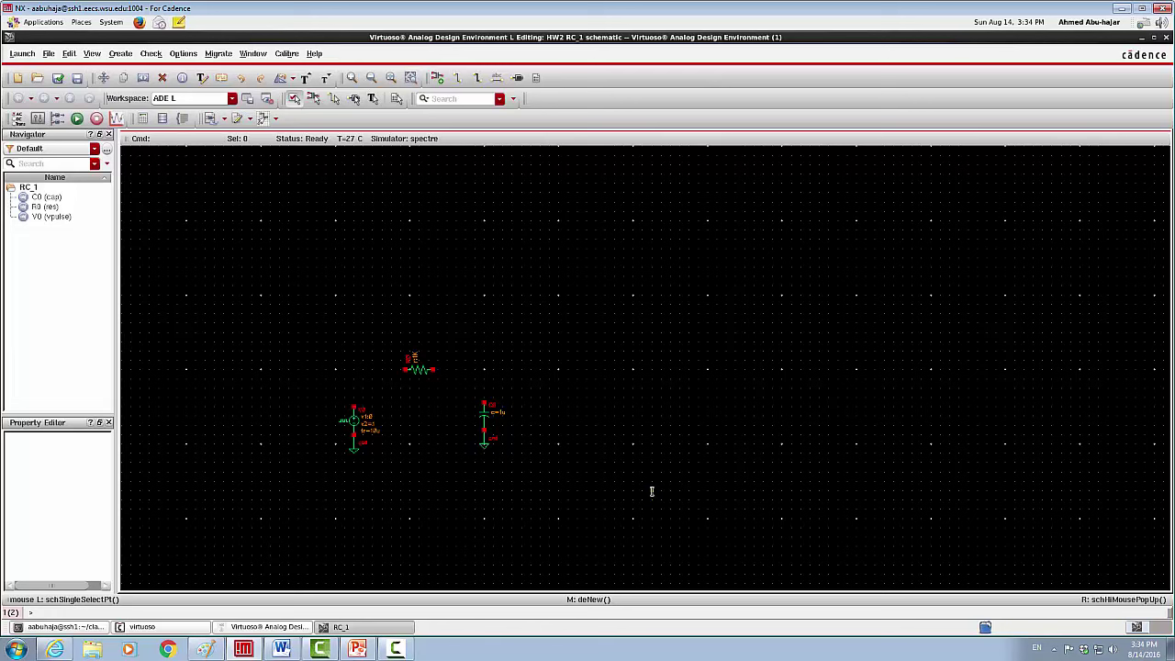
- Wire the pulse source's upper terminal to the resistor's left terminal
click(460, 78)
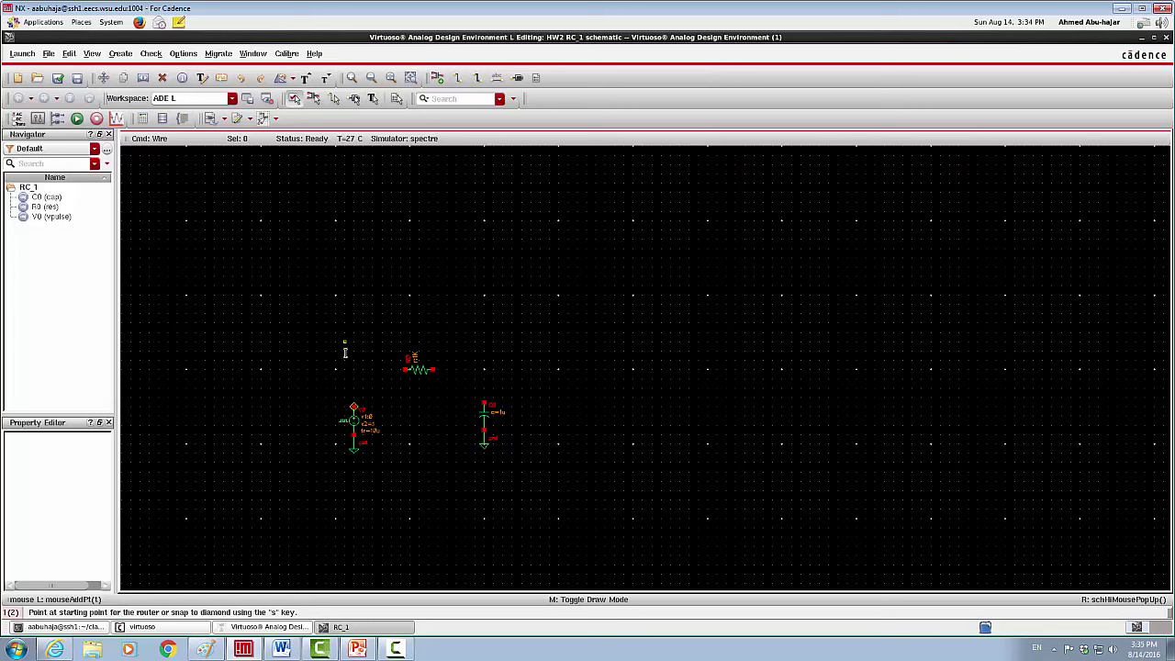
key(Escape)
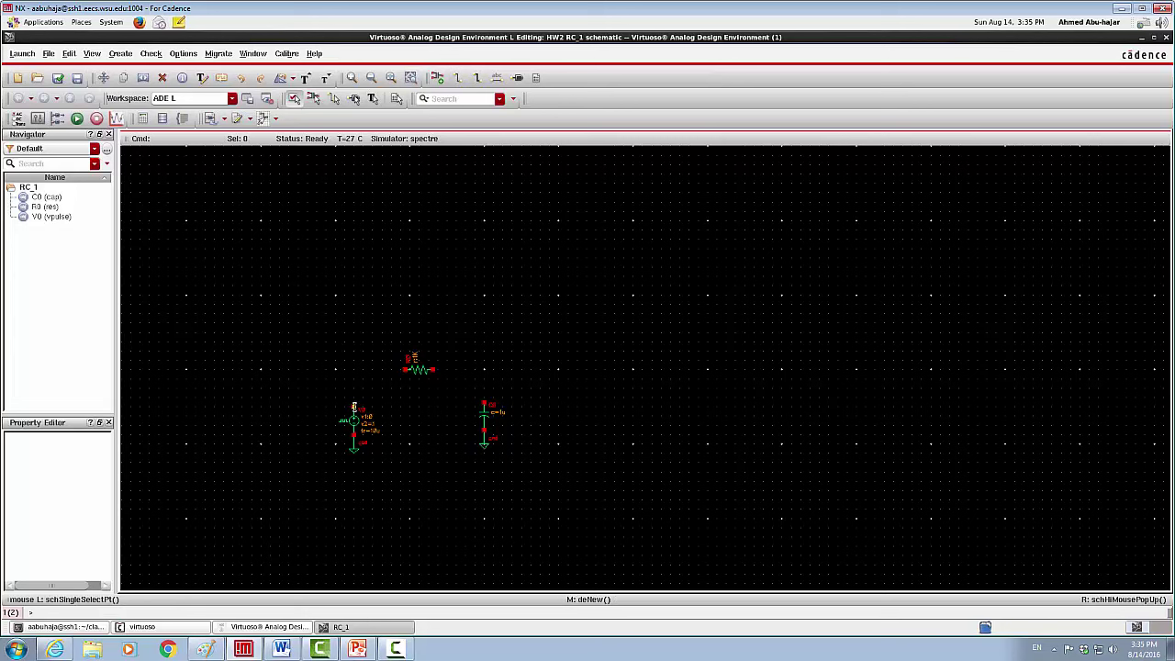
key(w)
click(354, 405)
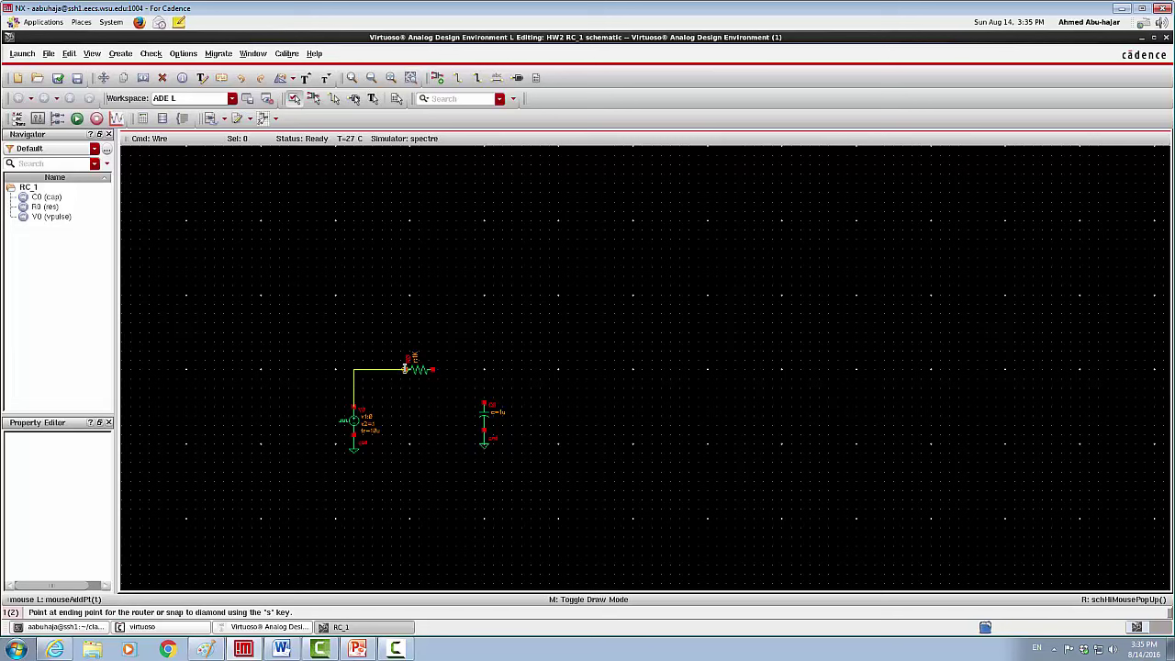
click(405, 369)
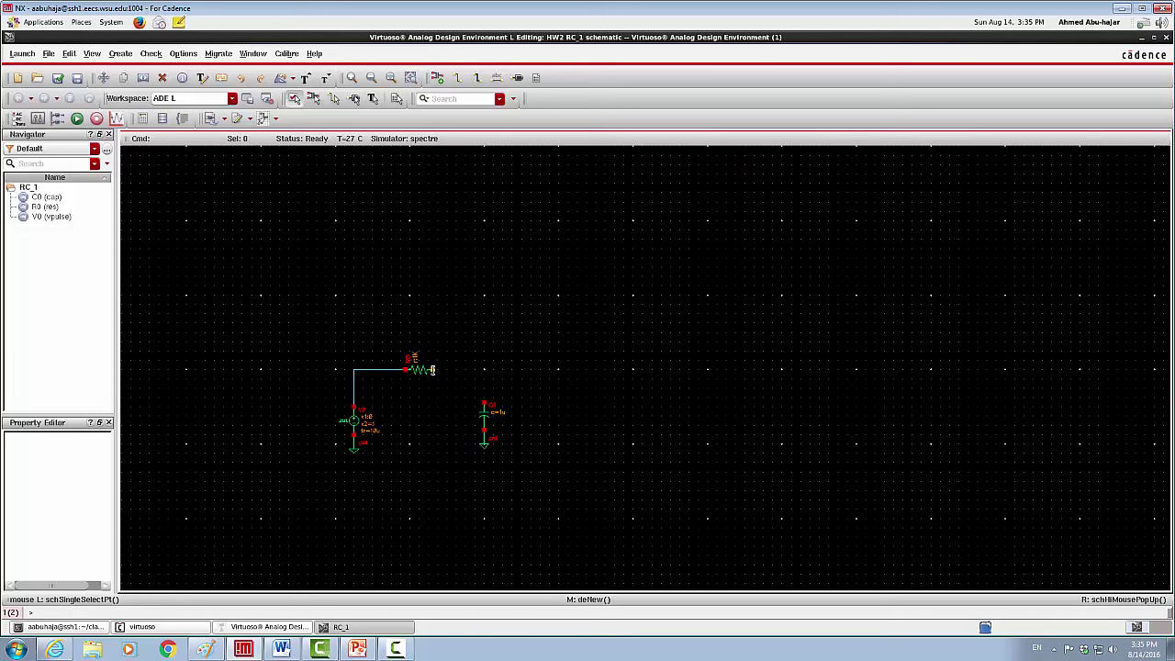
- Wire the resistor's right terminal to the capacitor's upper terminal with a right-angle corner above the capacitor
key(w)
click(432, 369)
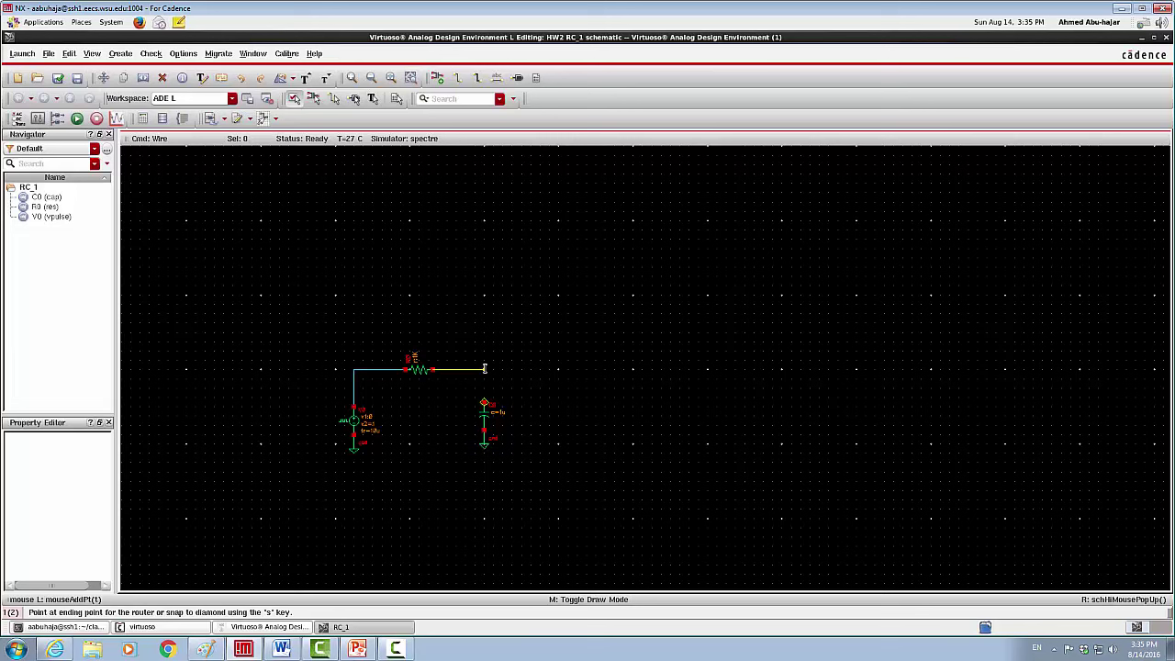
click(487, 368)
click(484, 401)
key(Escape)
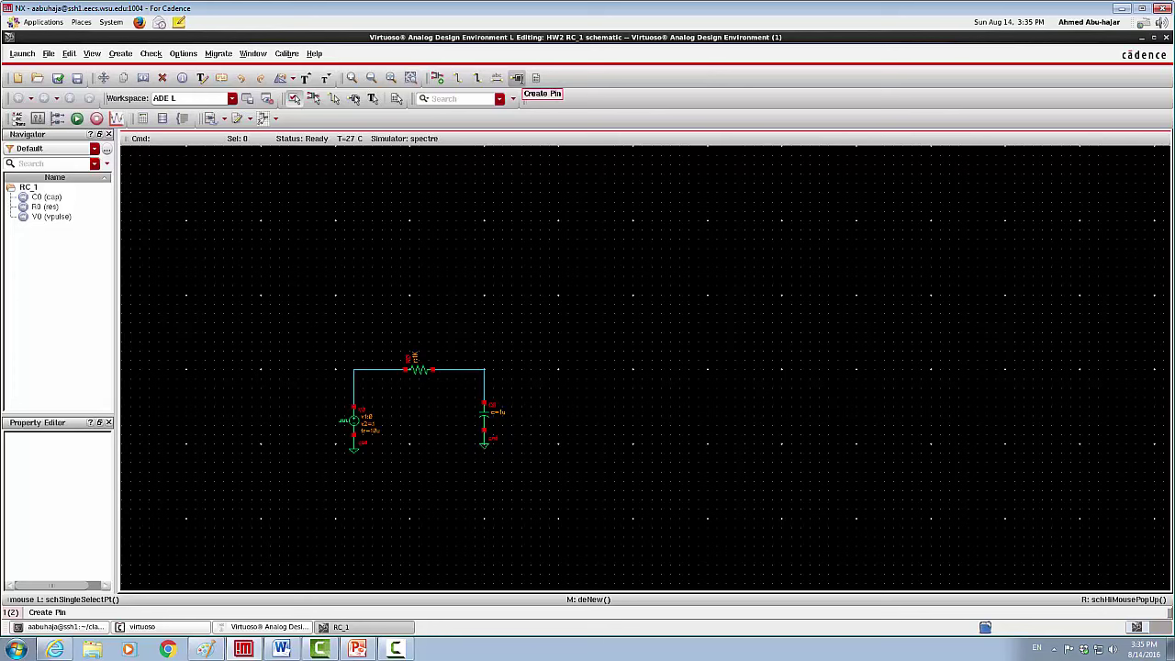
- Create a pin named Vout with output direction and place it to the right of the capacitor, level with the resistor
click(517, 78)
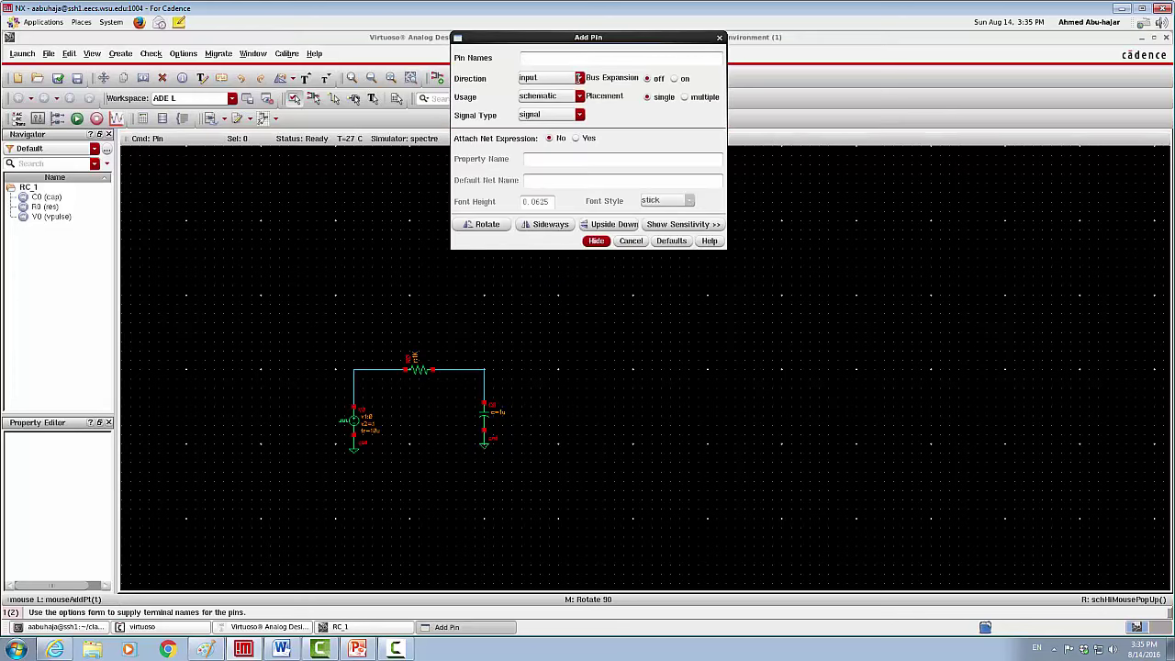
click(579, 78)
click(563, 98)
click(595, 243)
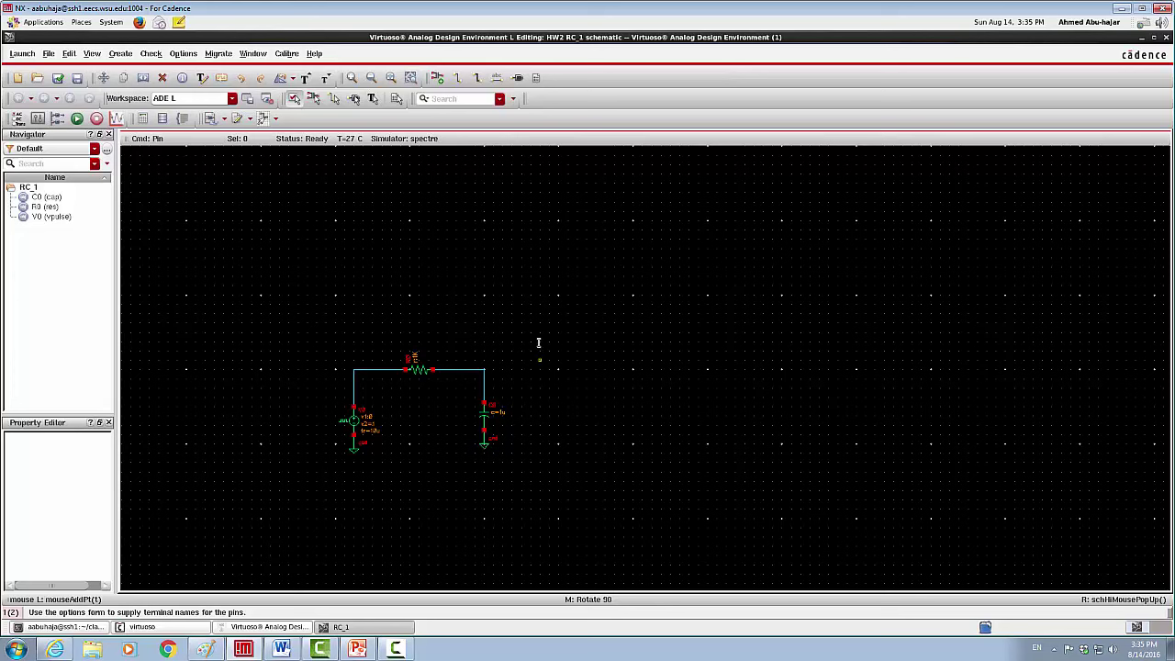
click(517, 79)
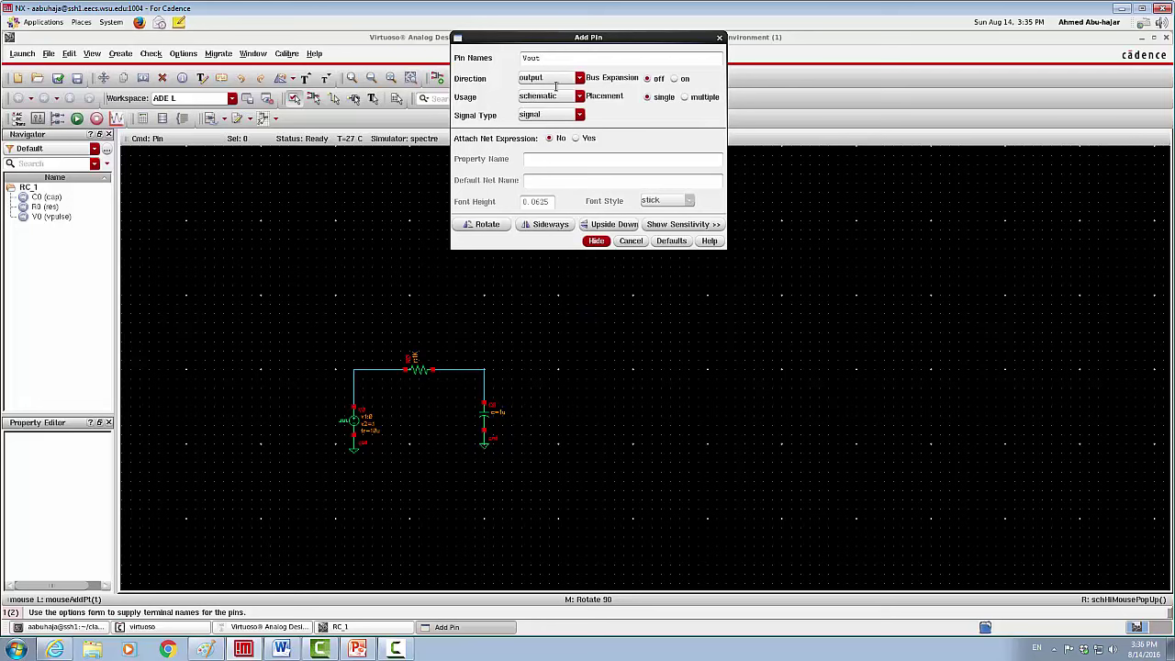
click(596, 240)
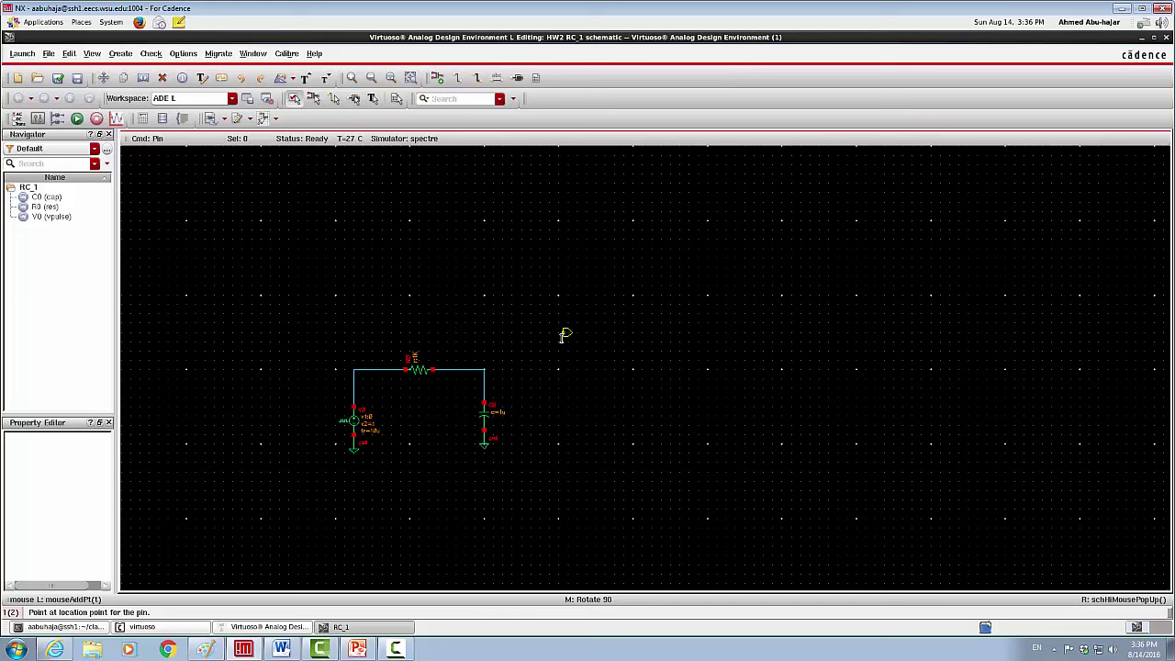
click(544, 394)
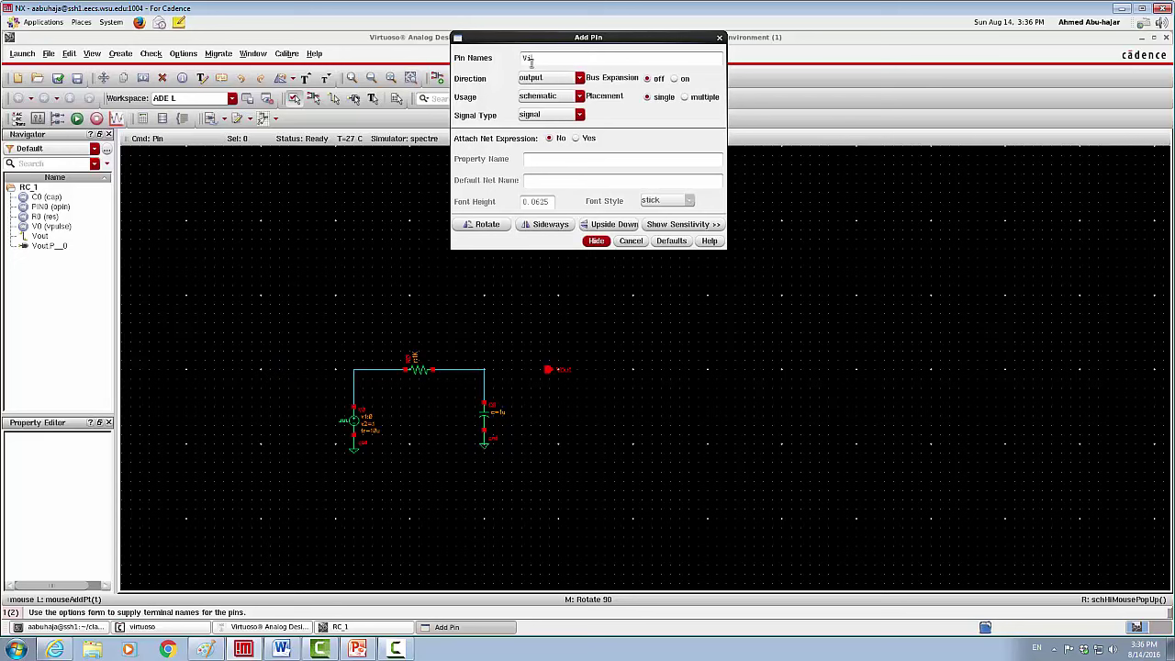
- Add another output pin named Vin to the left of the pulse source, level with the resistor
text(n)
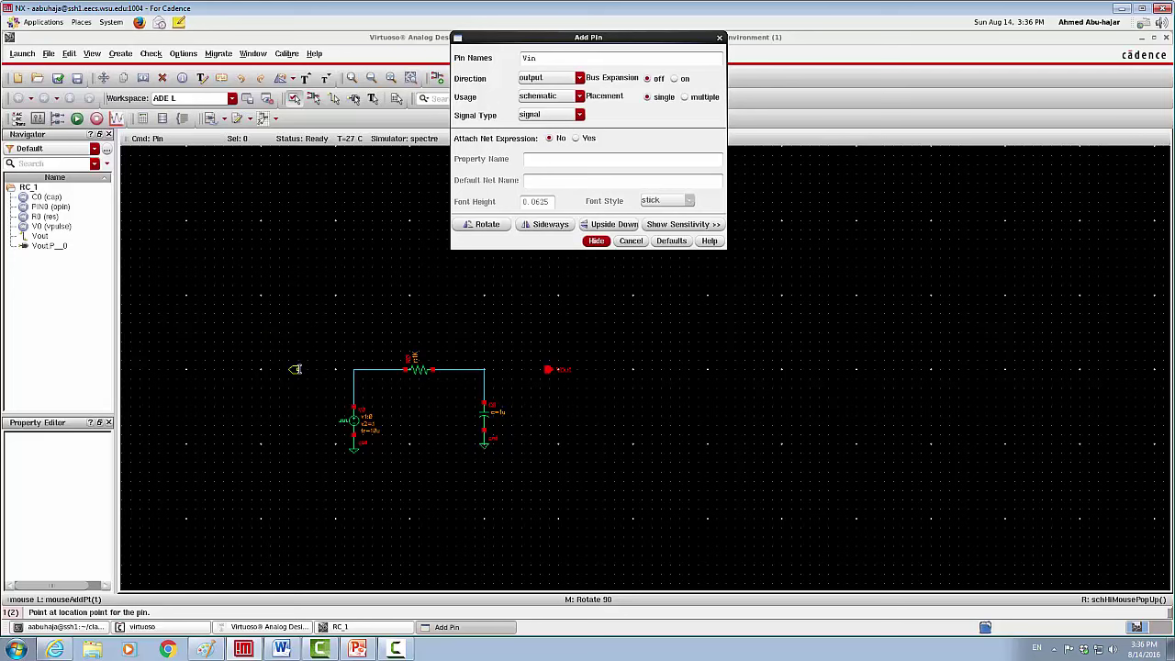
click(295, 369)
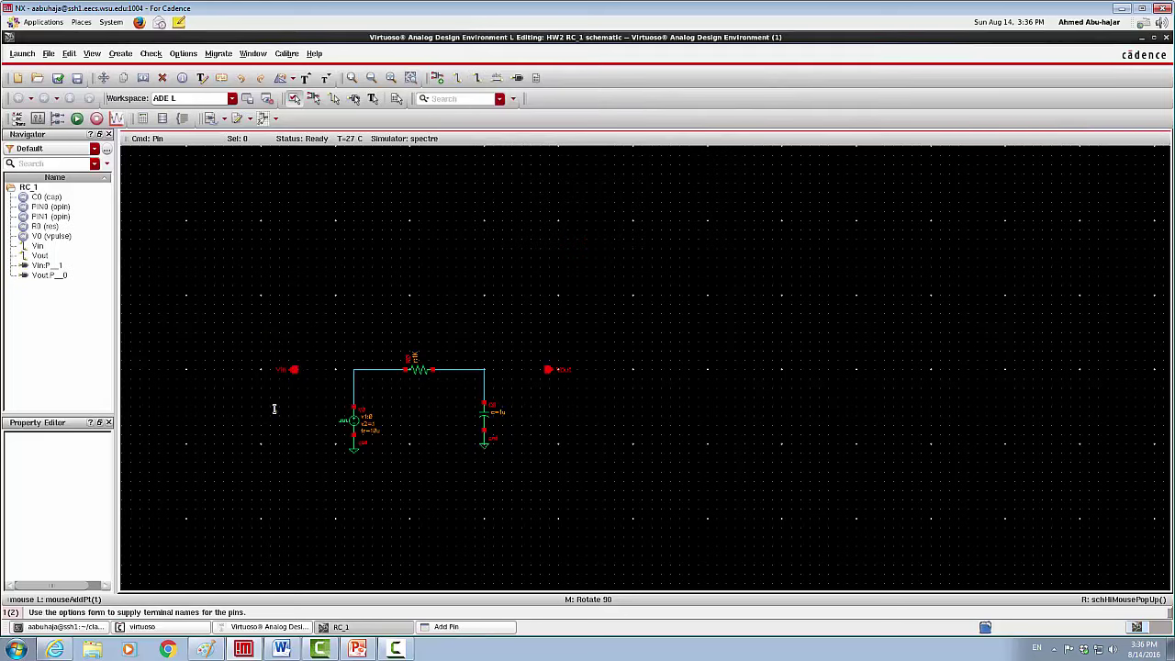
key(Escape)
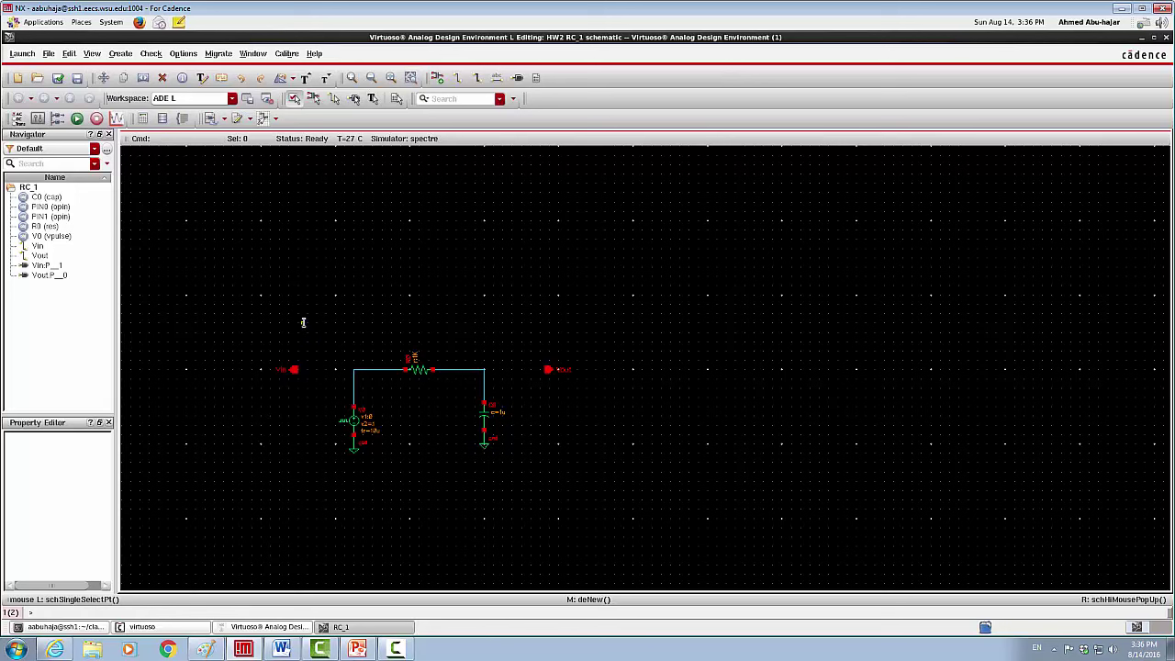
- Try to wire the corner above the capacitor to the Vout pin
click(457, 77)
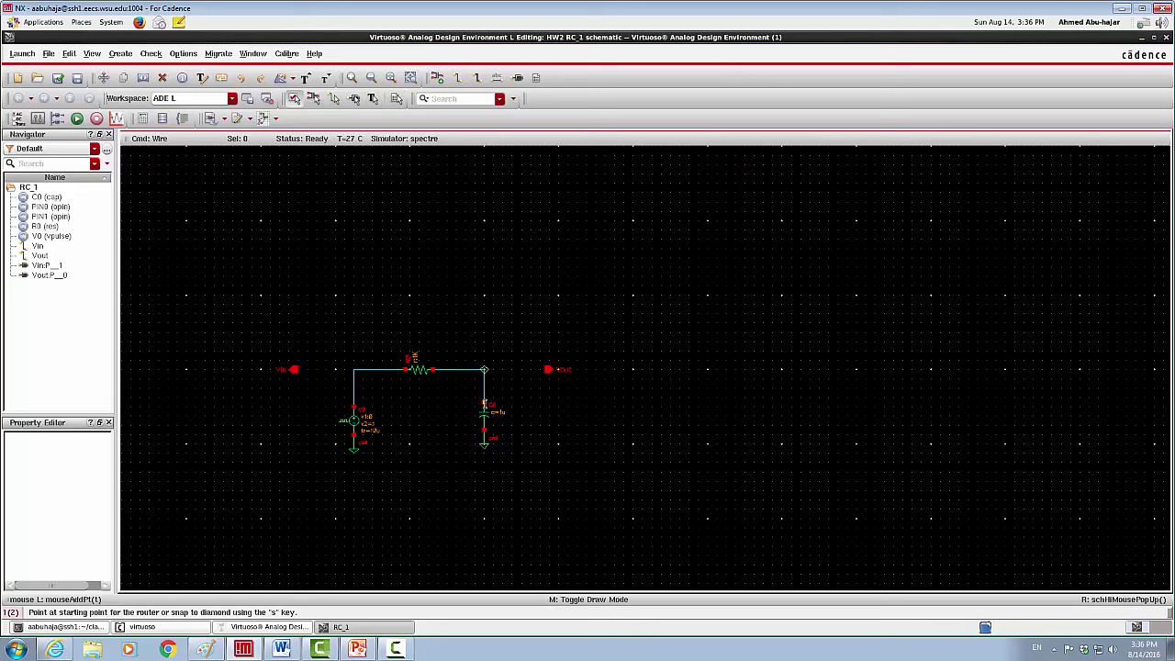
drag(485, 369, 547, 369)
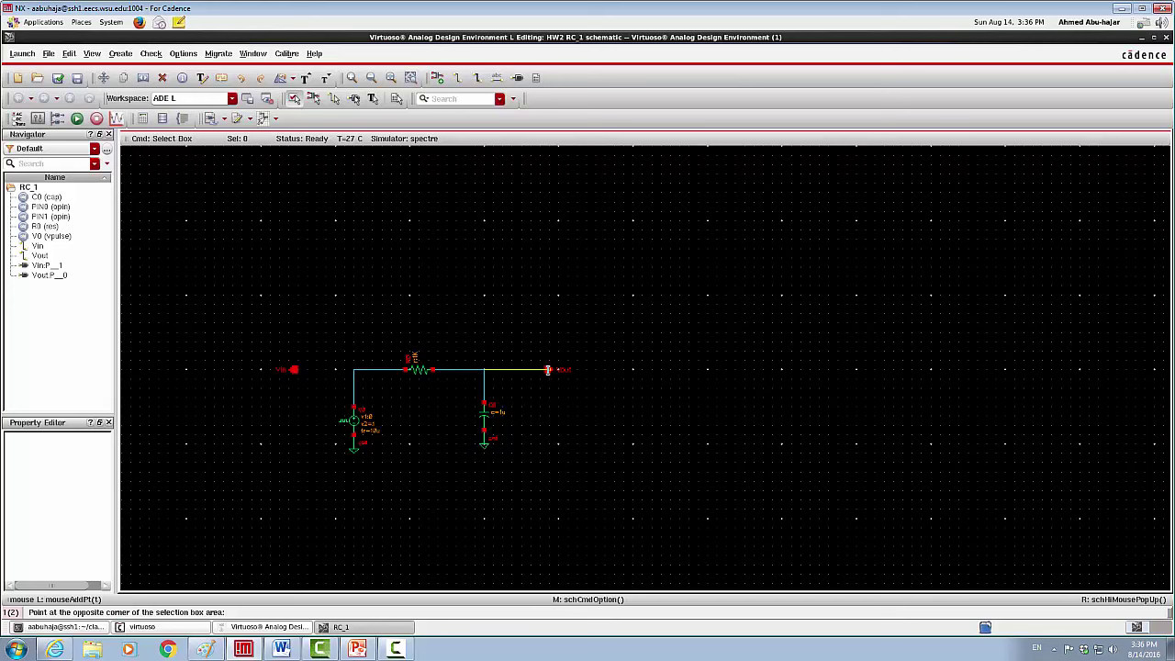
key(Escape)
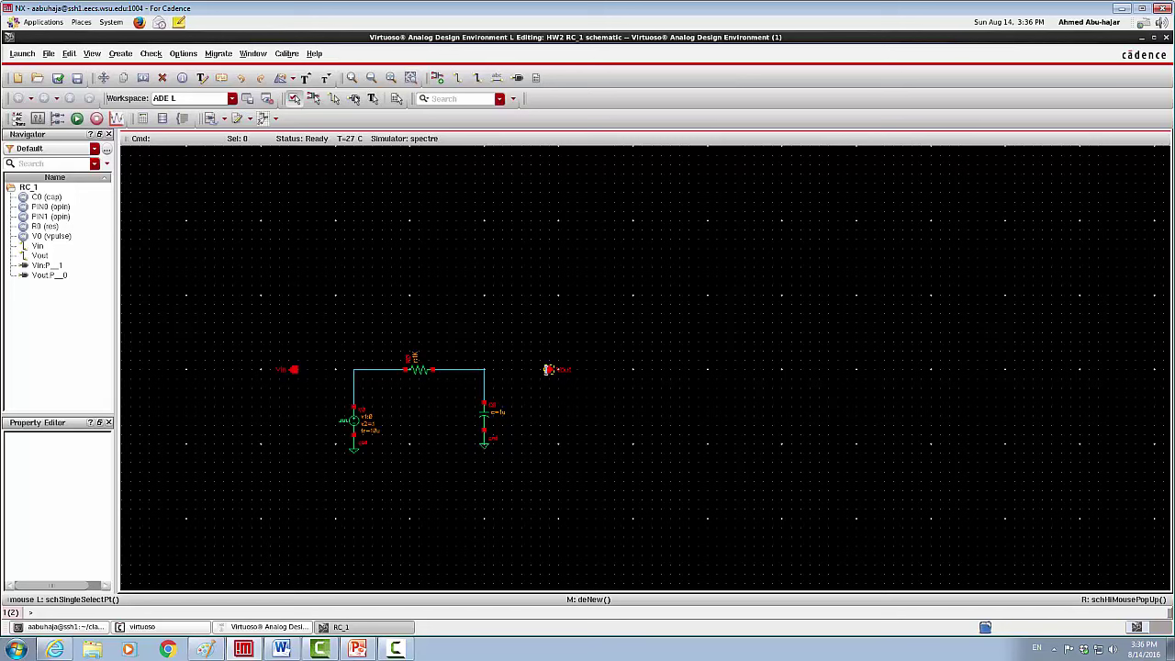
- Try to draw the connecting wire starting from the Vout pin's terminal
mouse_move(548, 369)
mouse_down()
mouse_move(526, 363)
mouse_move(548, 369)
mouse_up()
click(478, 77)
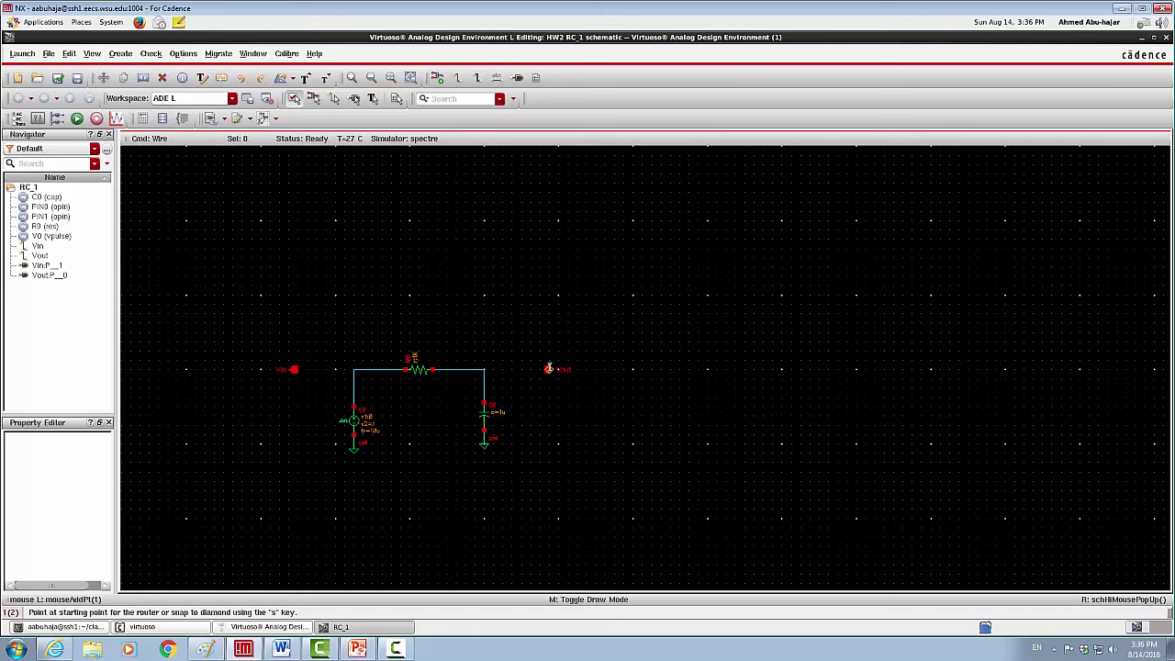
mouse_move(548, 370)
mouse_down()
mouse_move(483, 369)
mouse_move(506, 397)
mouse_move(548, 370)
mouse_up()
key(Escape)
key(s)
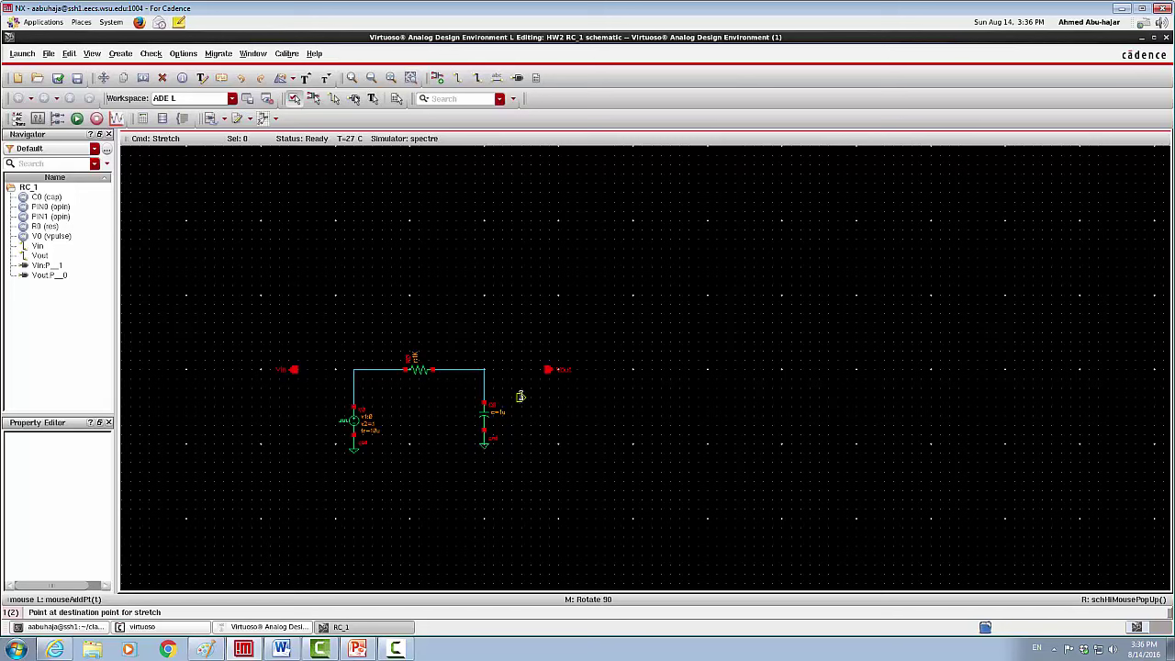
key(w)
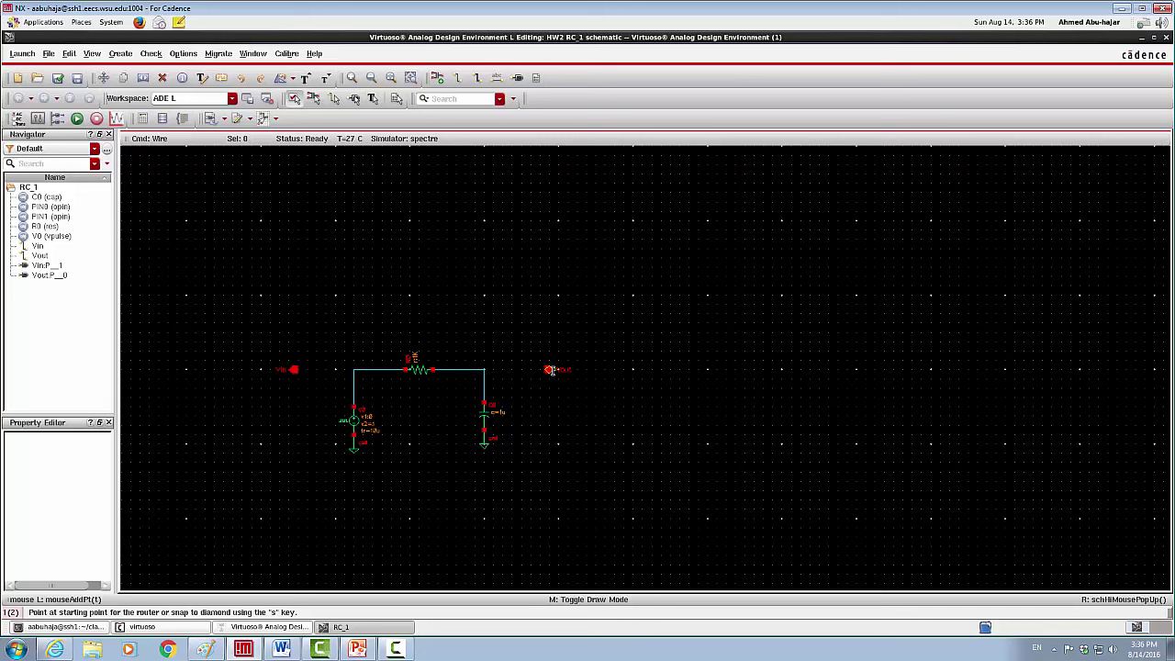
mouse_move(548, 370)
mouse_down()
mouse_move(520, 394)
mouse_move(541, 362)
mouse_up()
key(Escape)
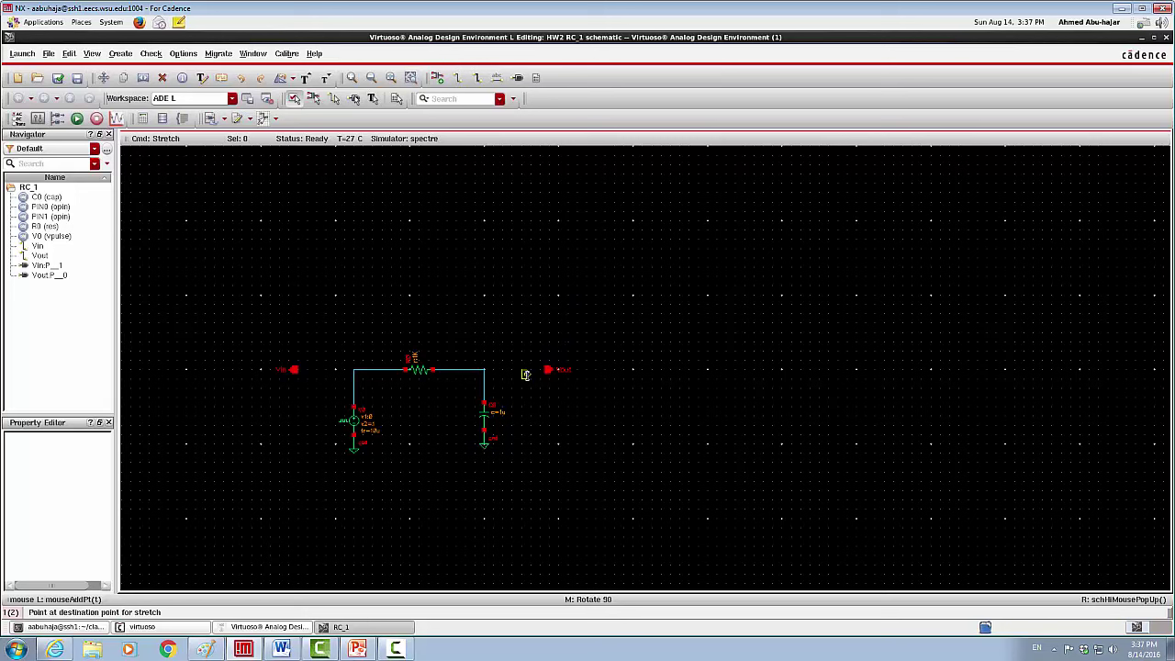
click(456, 77)
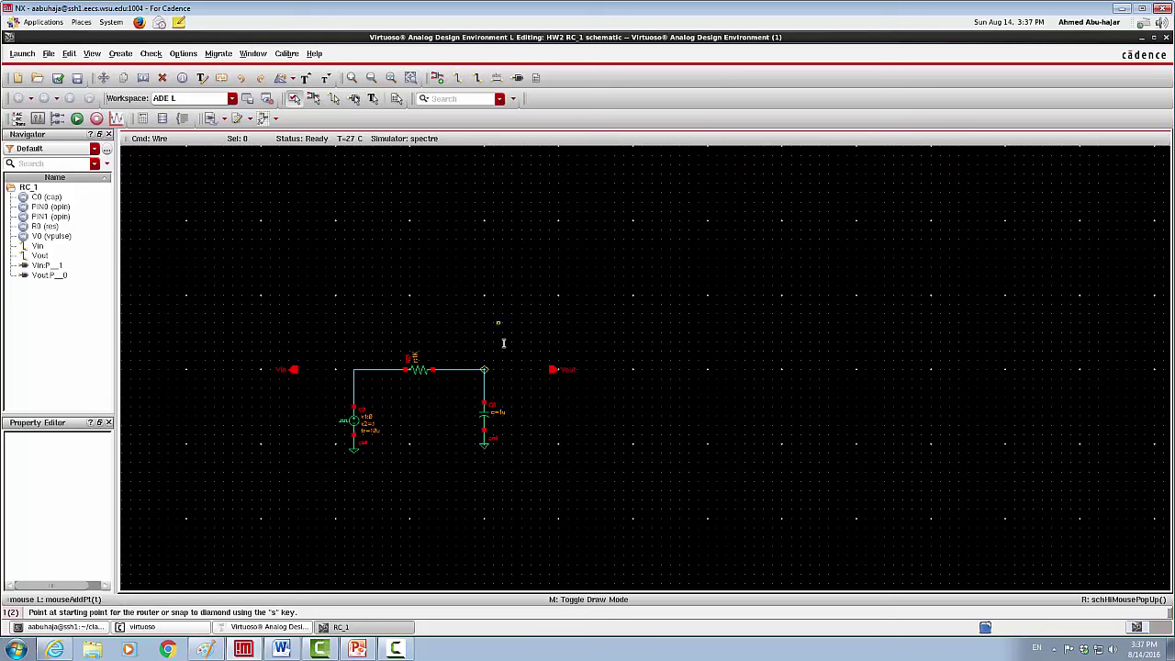
key(Escape)
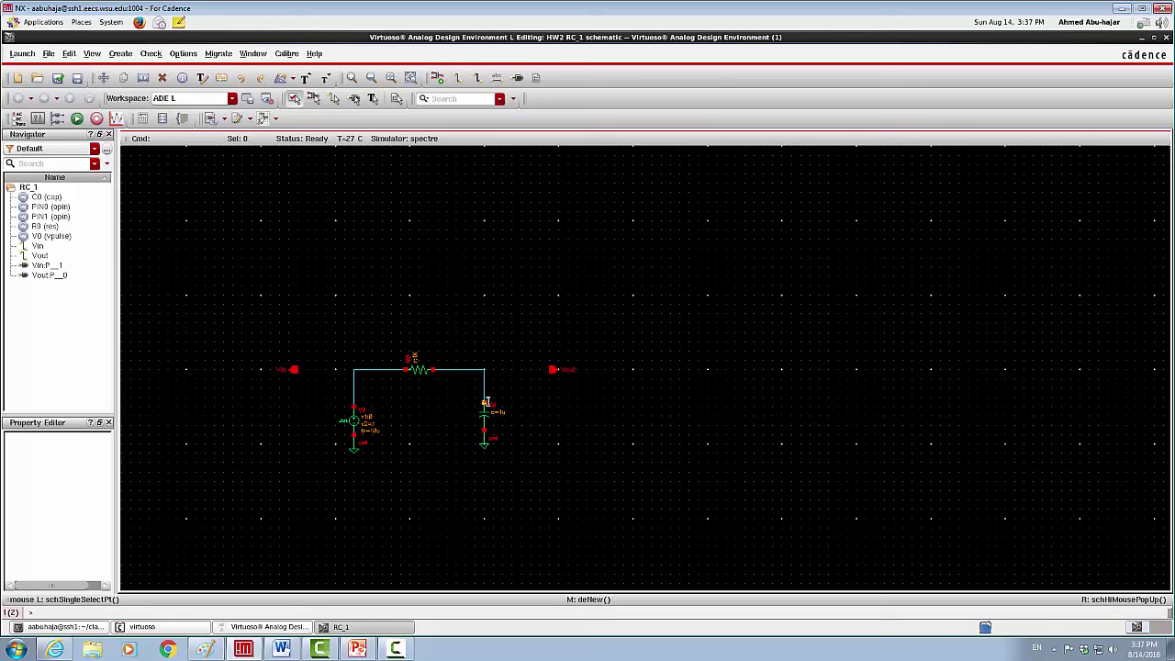
key(s)
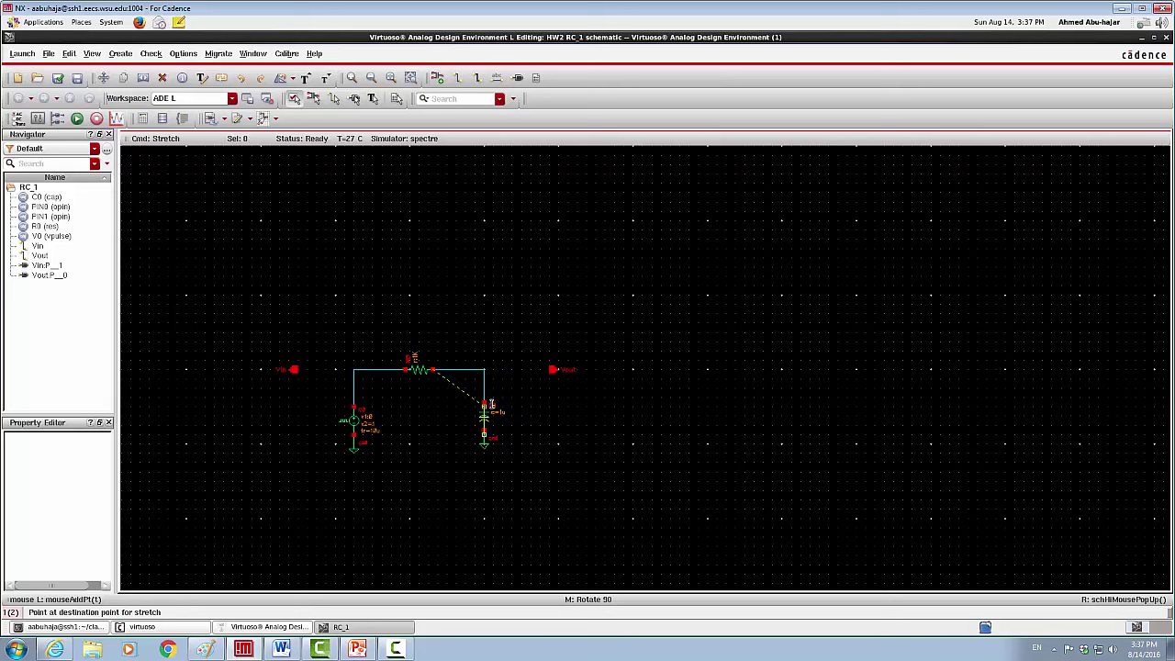
key(Escape)
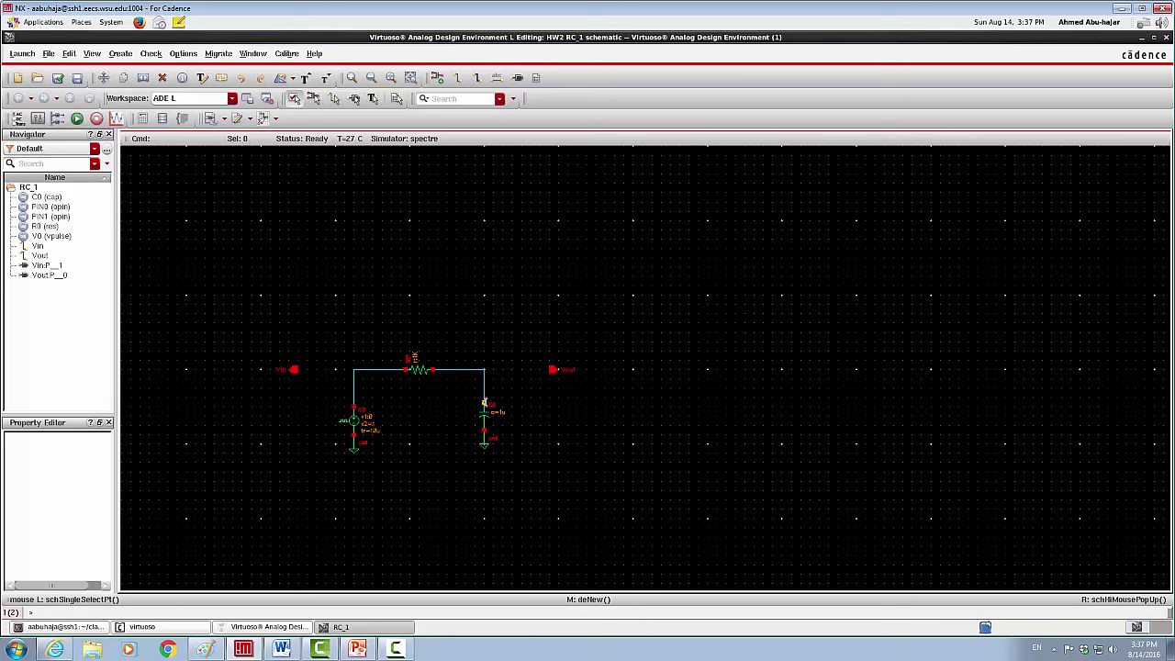
drag(498, 398, 521, 399)
click(116, 119)
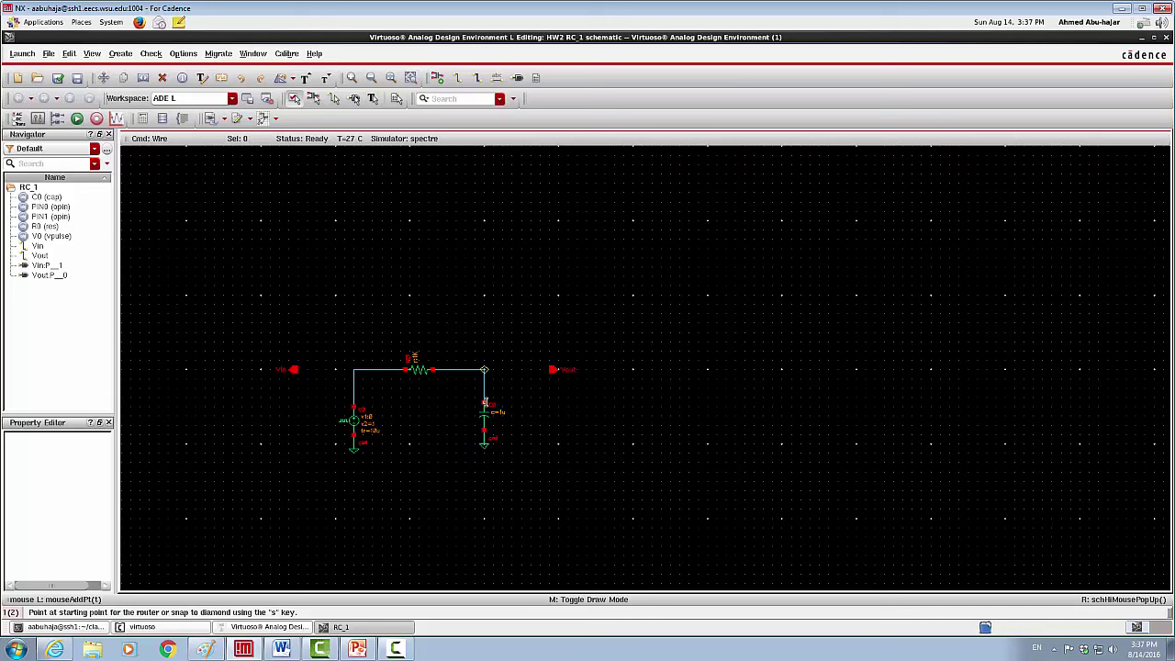
key(Escape)
drag(486, 401, 531, 397)
- Wire the capacitor's upper terminal to the Vout pin and the pulse source's upper terminal to the Vin pin
key(w)
click(485, 403)
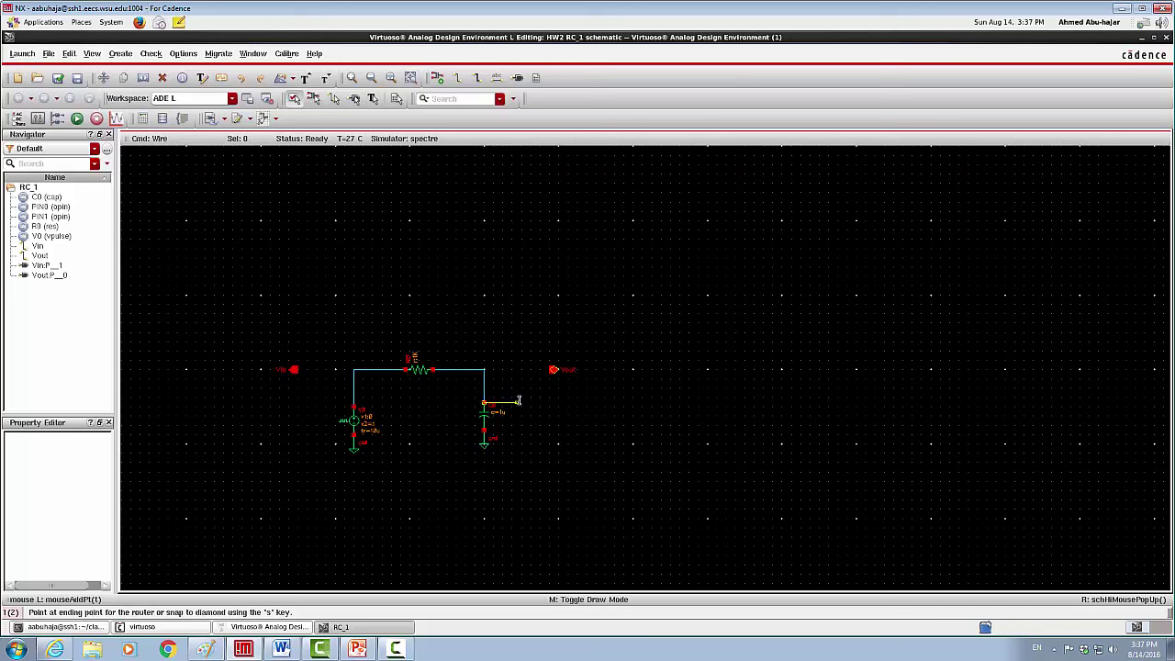
click(553, 370)
key(Escape)
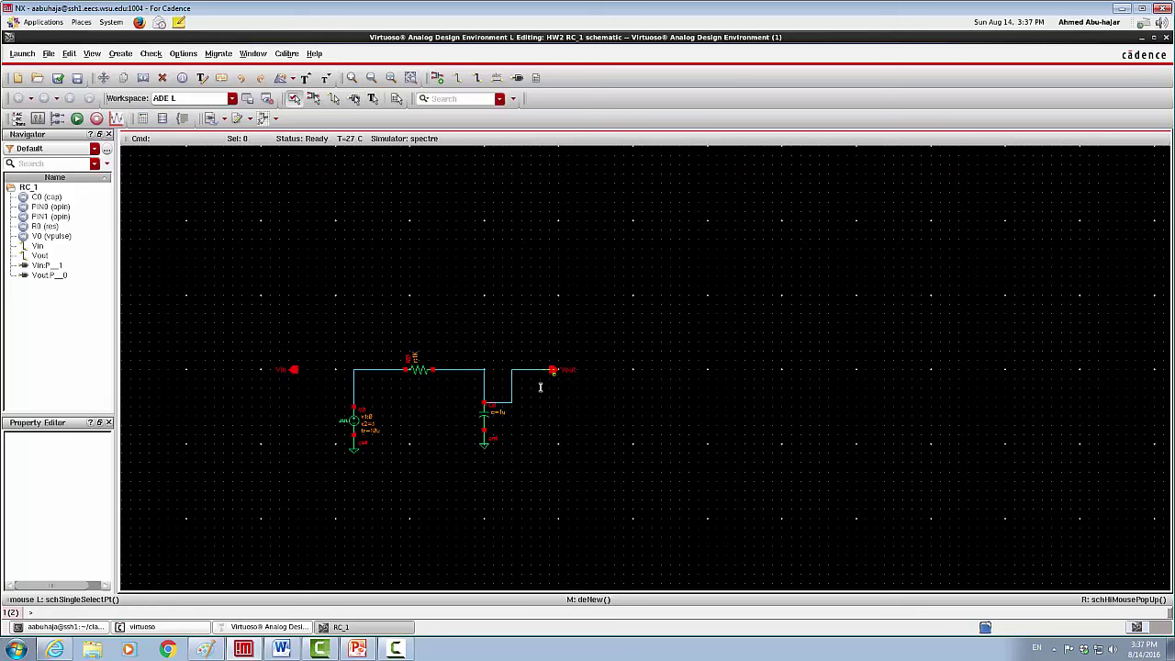
key(w)
click(354, 405)
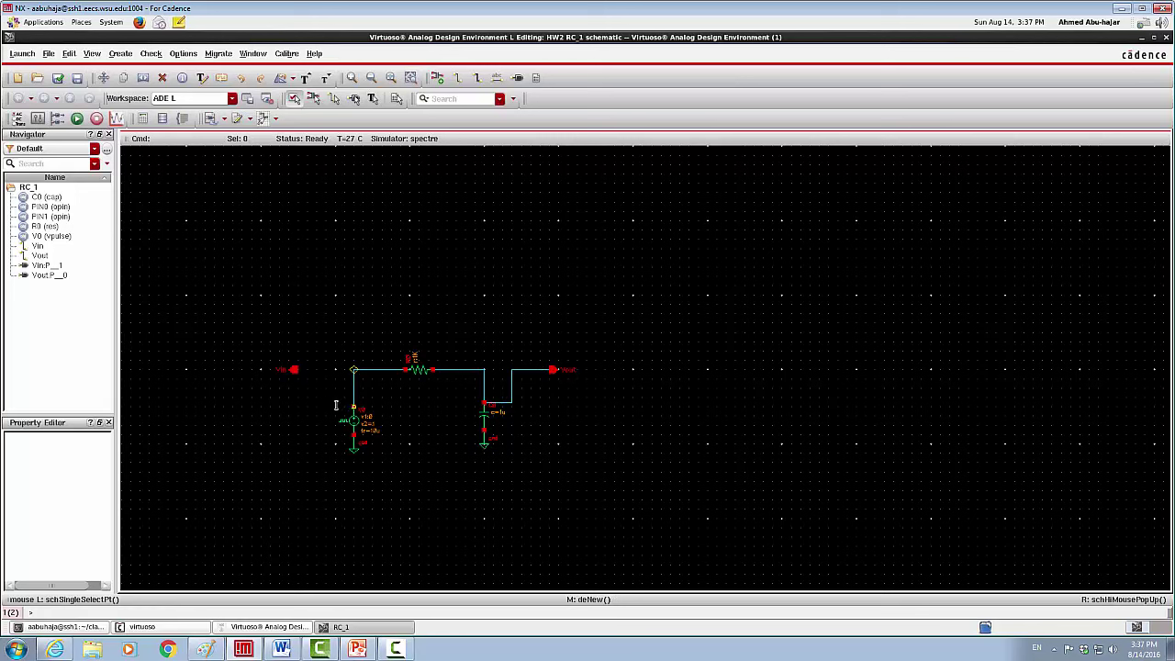
click(293, 370)
key(Escape)
- Move the Vin and Vout pins down level with the source and capacitor upper terminals, straightening their wires
drag(293, 370, 294, 407)
drag(555, 379, 551, 402)
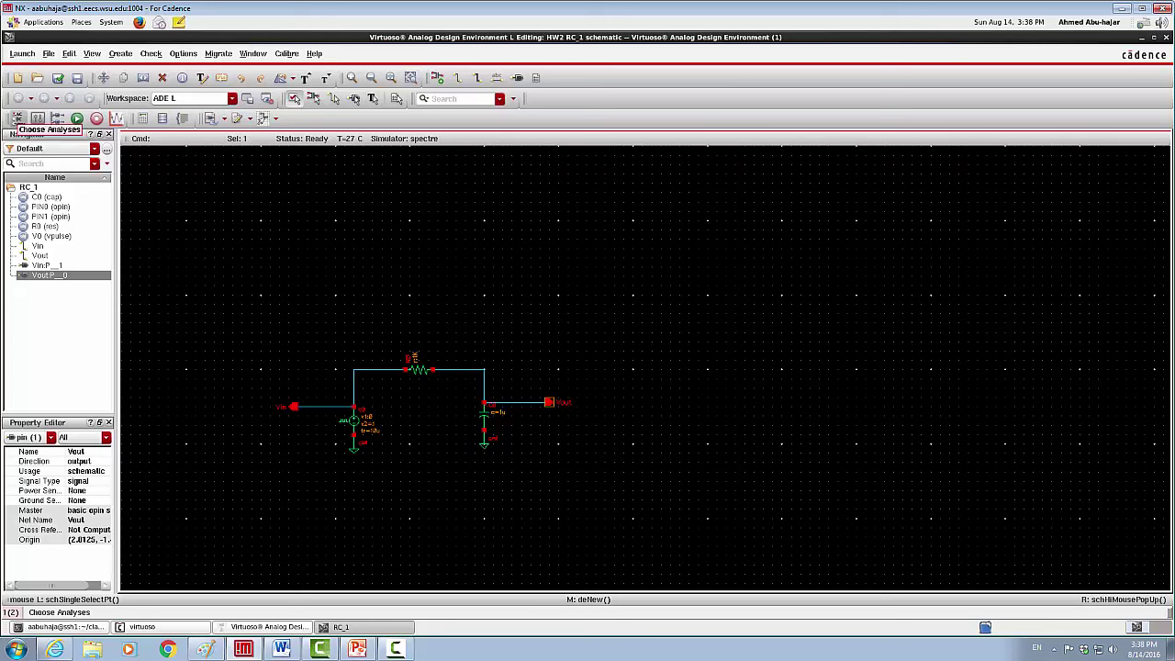
- Set up an enabled transient analysis with a 40 ms stop time and moderate accuracy defaults
click(17, 118)
click(22, 53)
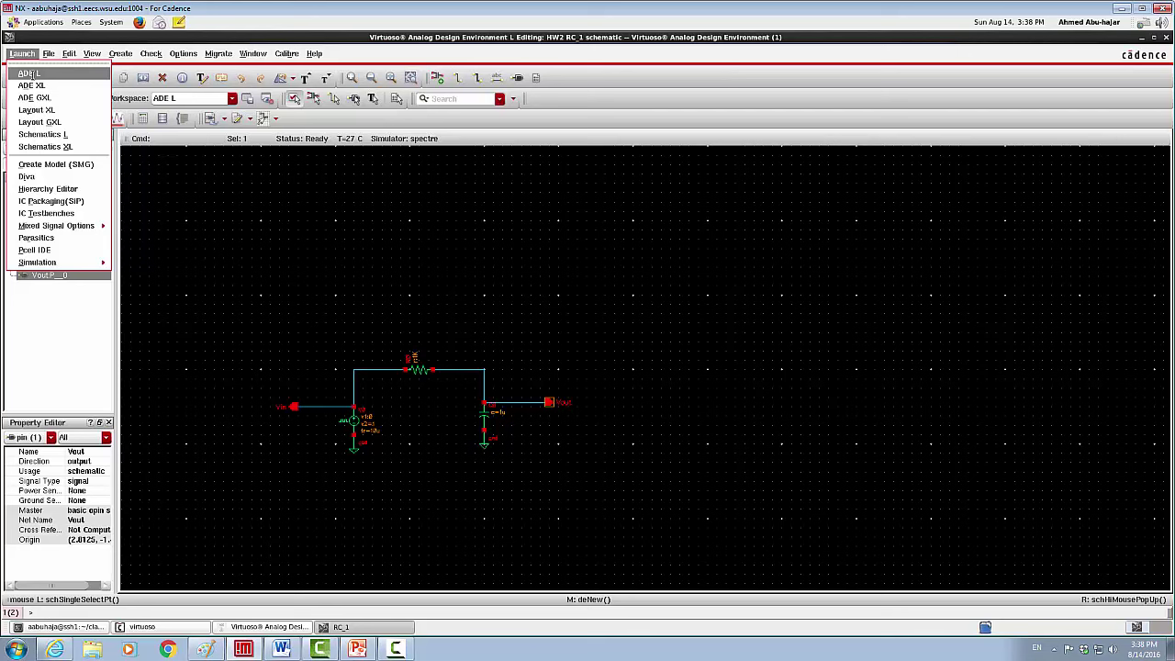
click(149, 211)
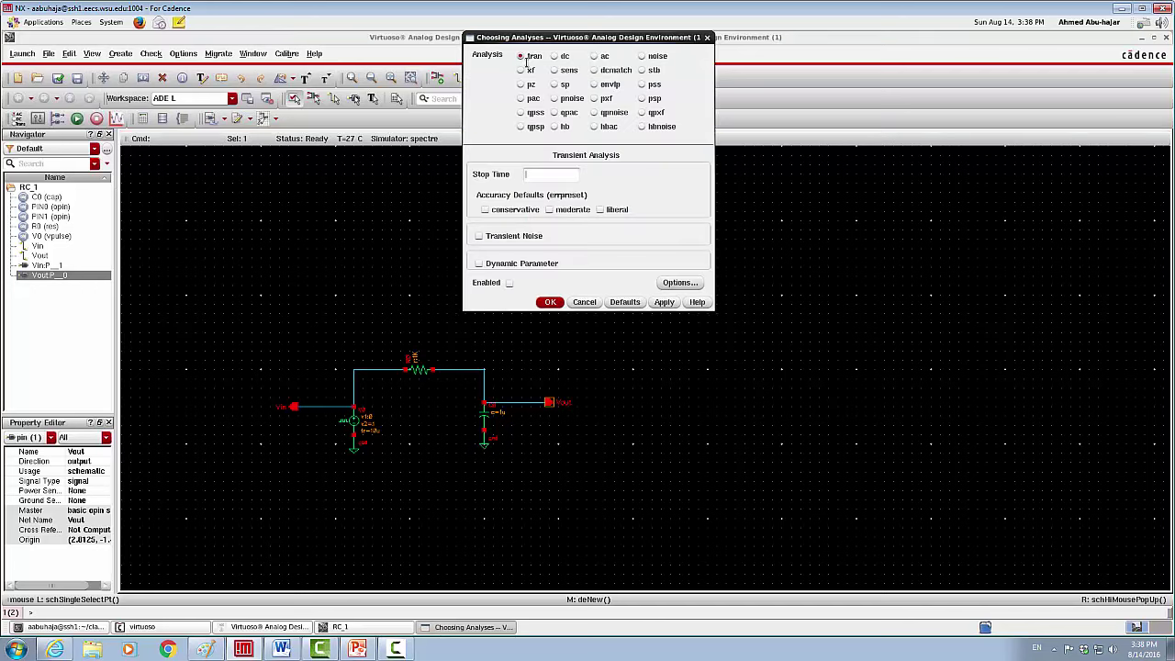
click(541, 175)
click(521, 56)
text(0u)
click(510, 284)
click(486, 210)
click(552, 302)
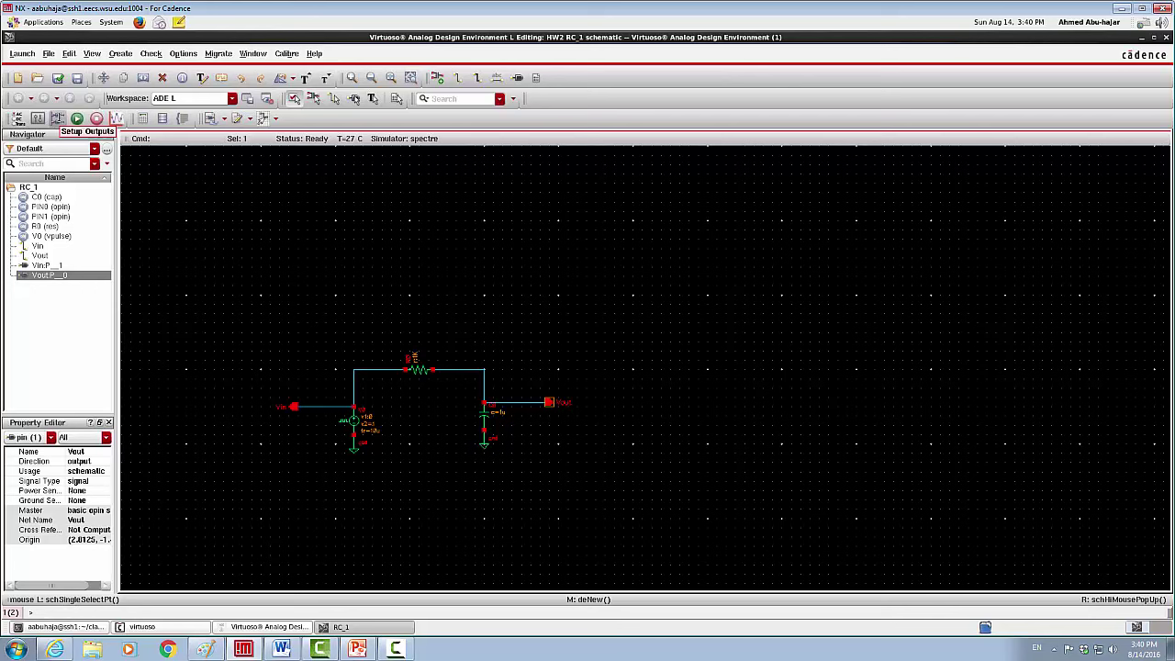
- Add the Vin and Vout nets as plotted simulation outputs by picking their pins in the schematic
click(57, 118)
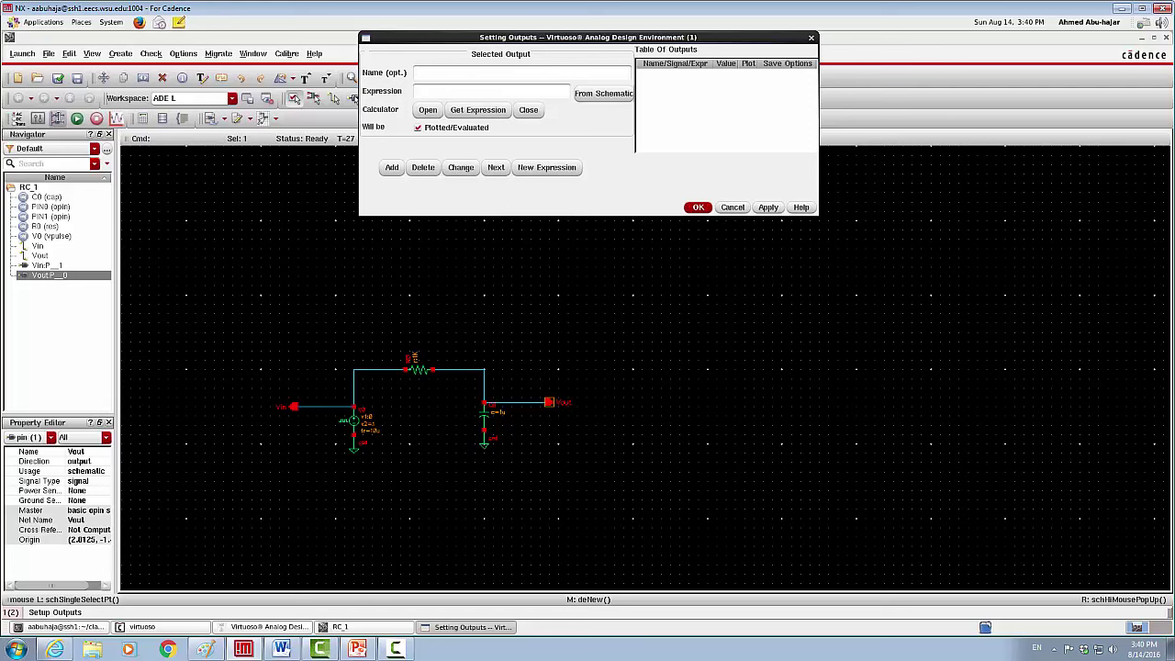
click(599, 93)
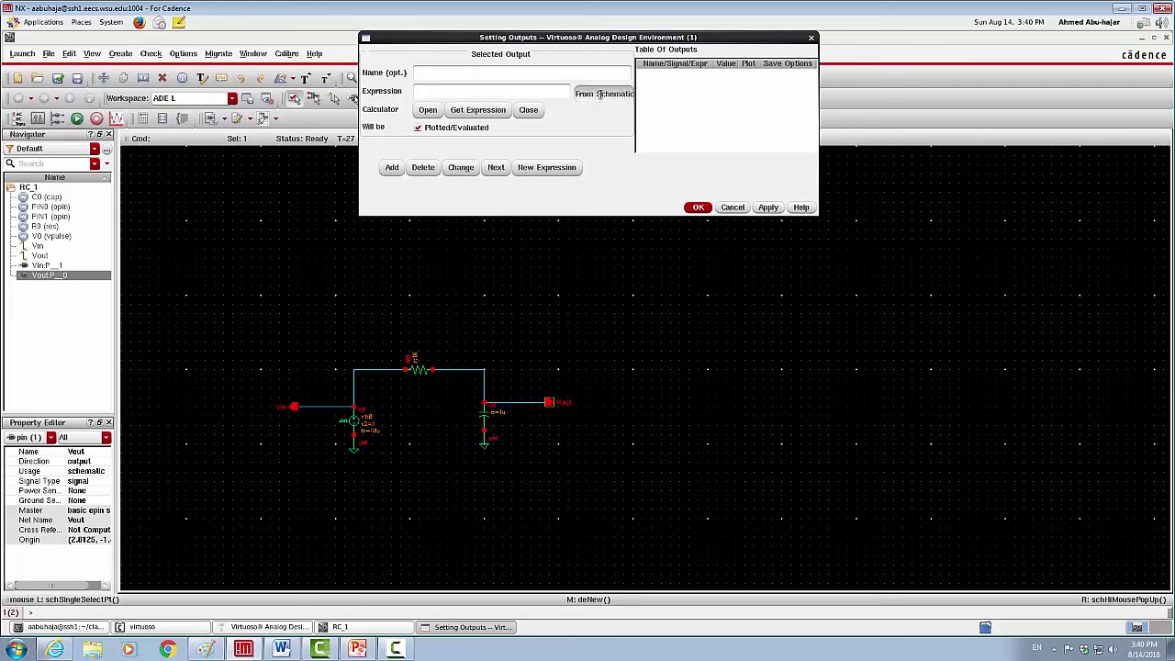
click(294, 406)
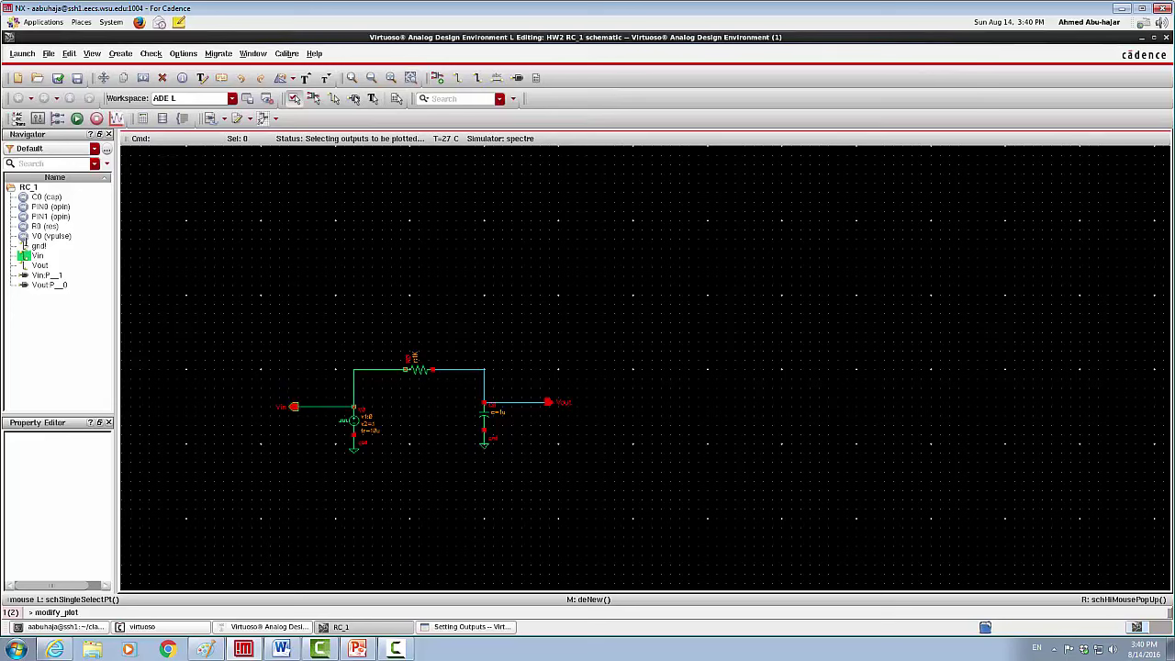
mouse_move(24, 258)
click(548, 402)
mouse_move(25, 268)
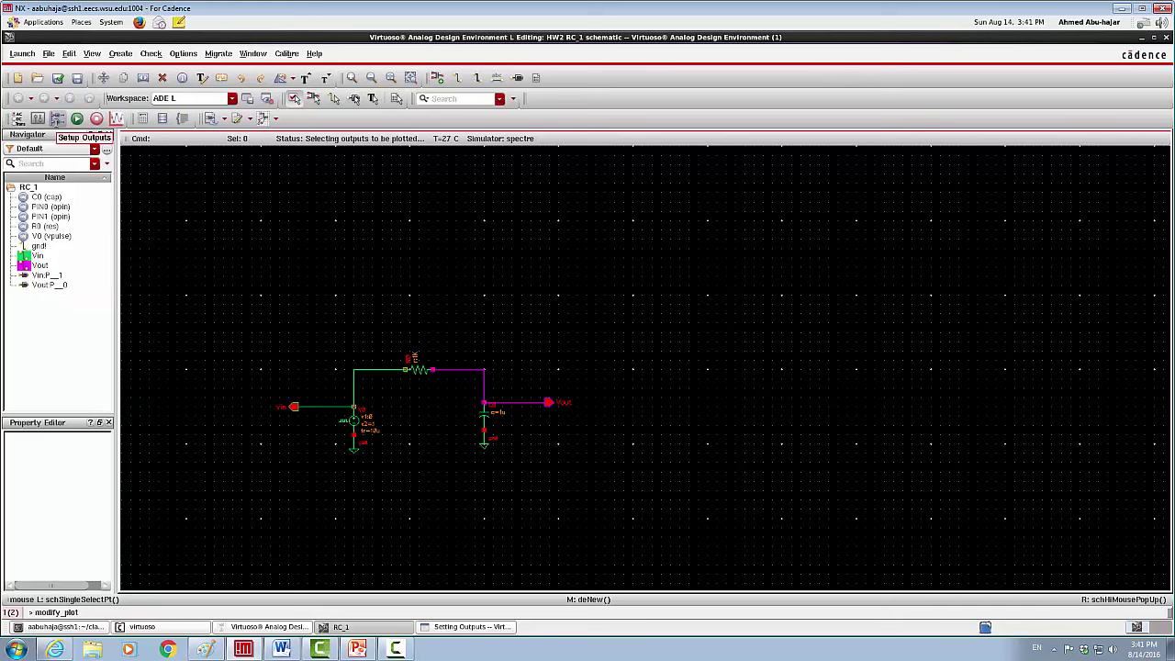
- Check the Vin and Vout entries in the outputs table and accept the output setup
click(57, 118)
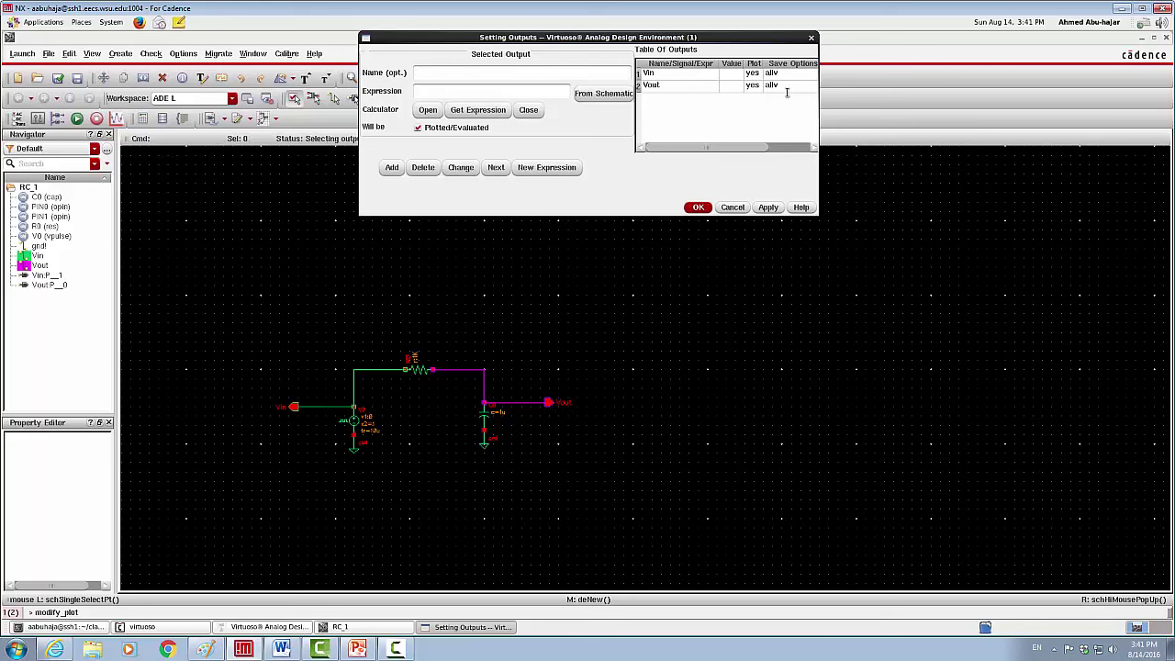
click(653, 73)
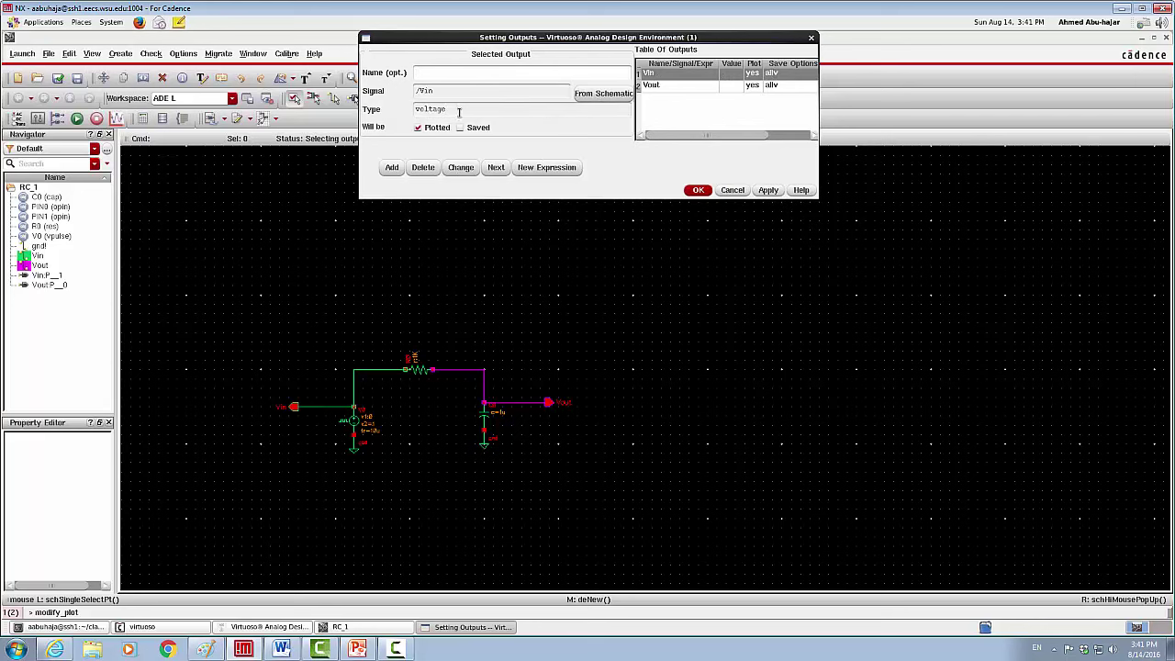
click(686, 88)
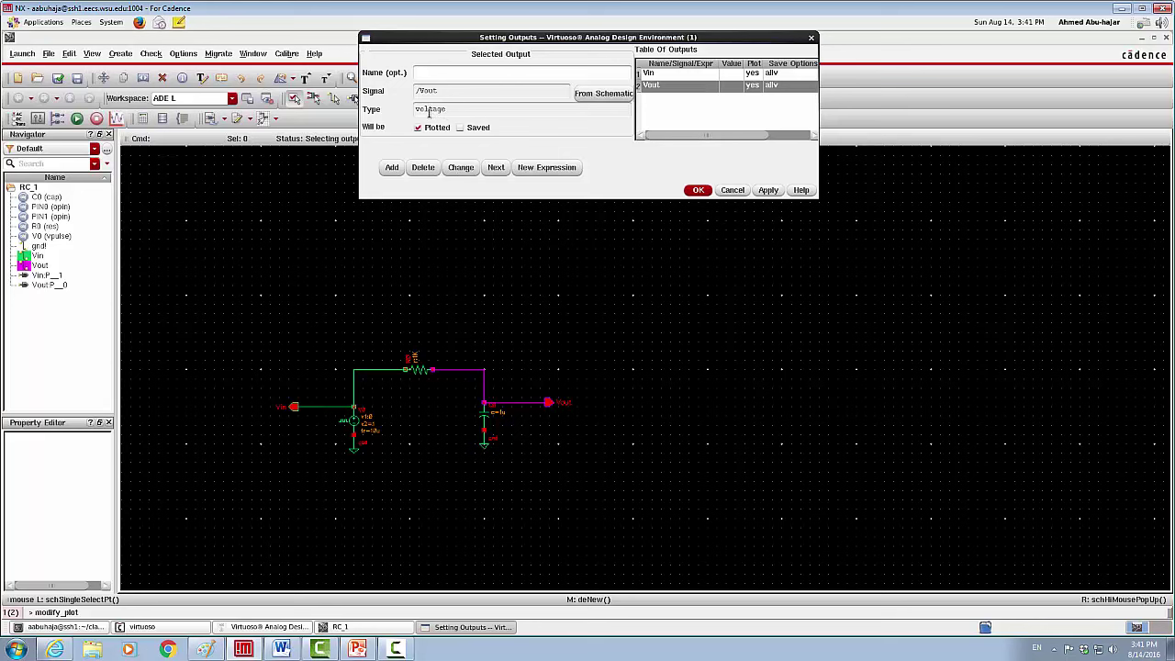
click(699, 192)
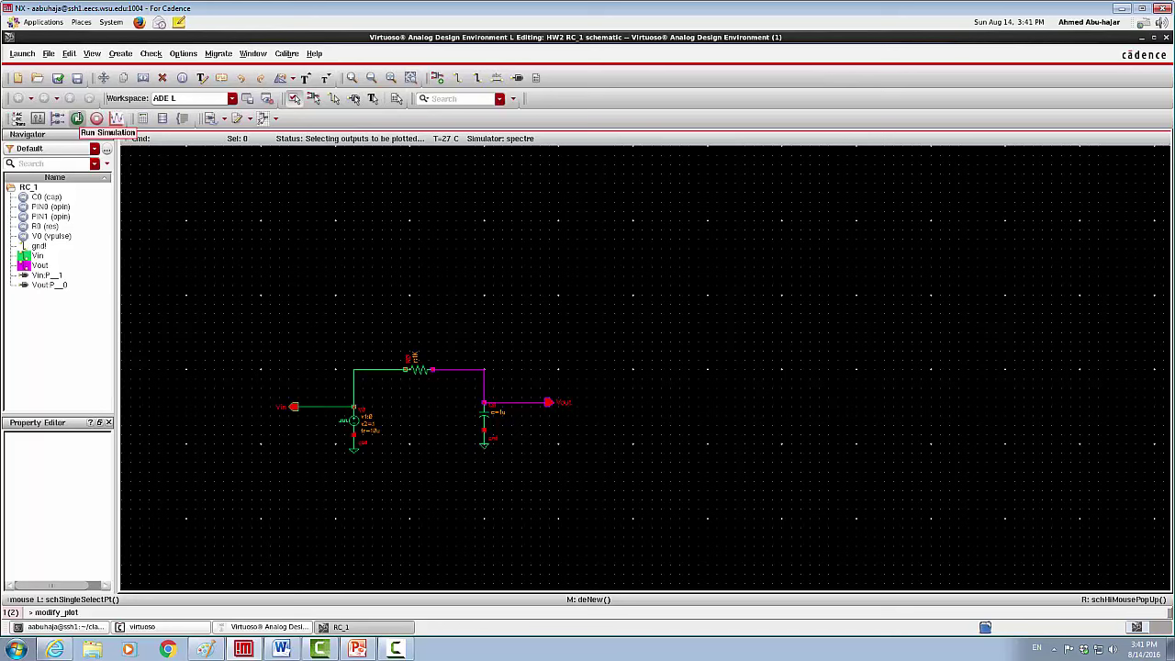
- Run the simulation and maximize the transient response window
click(78, 118)
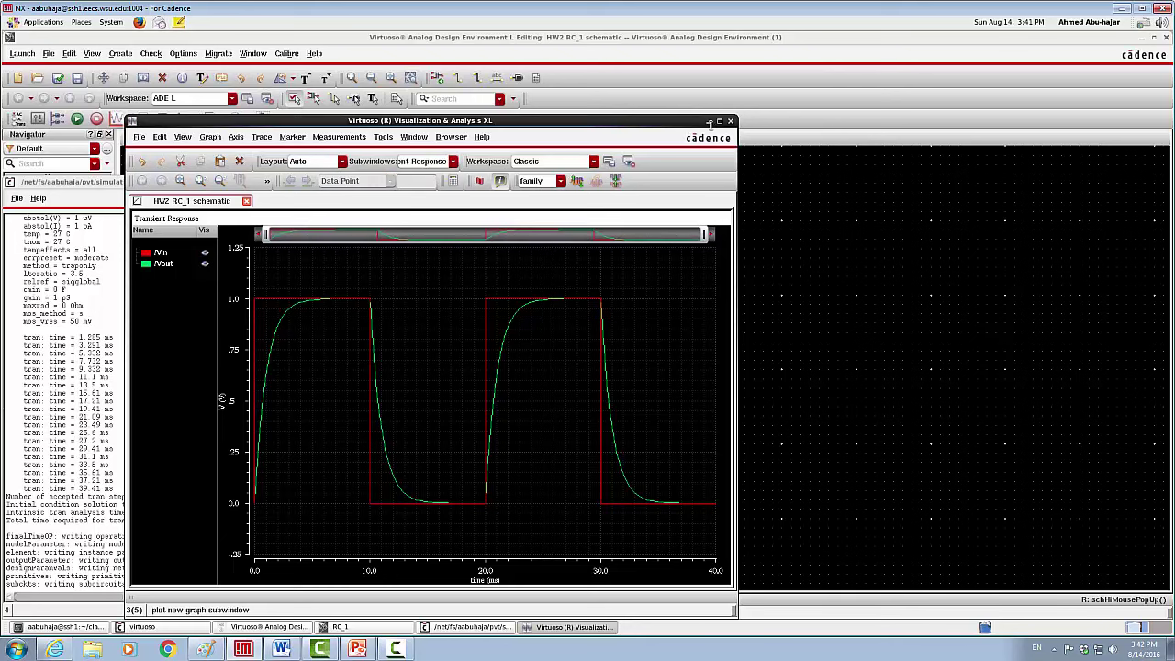
click(719, 122)
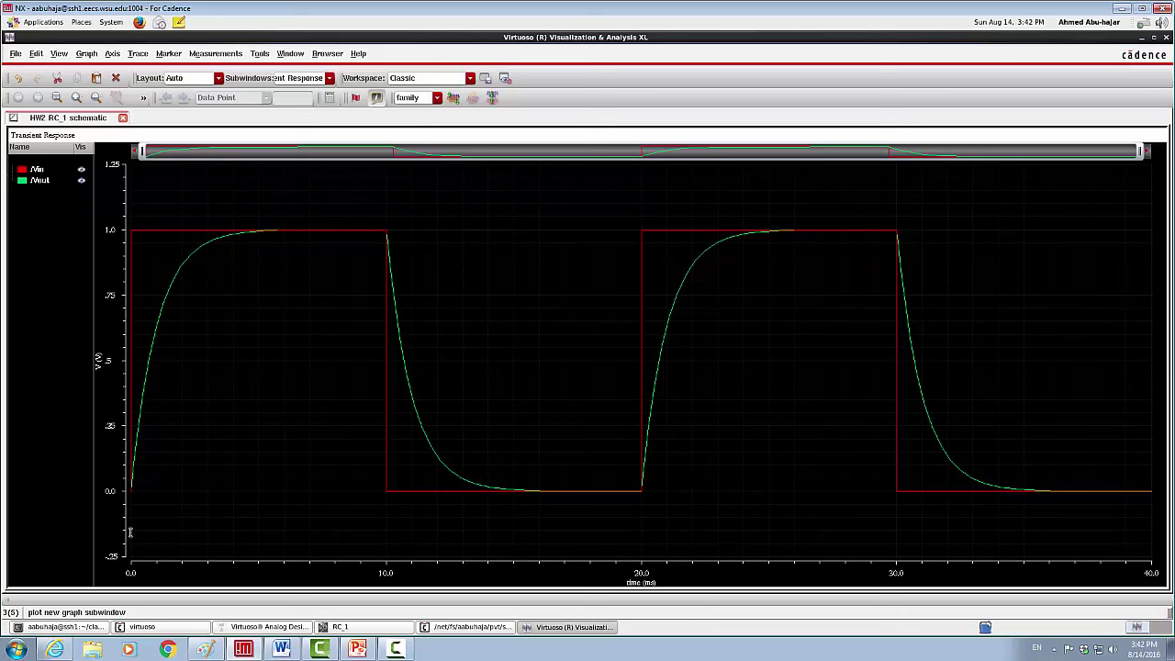
- Examine the Vin pulse levels and transitions, and highlight the Vout trace to inspect its charging and discharging curves
mouse_move(139, 417)
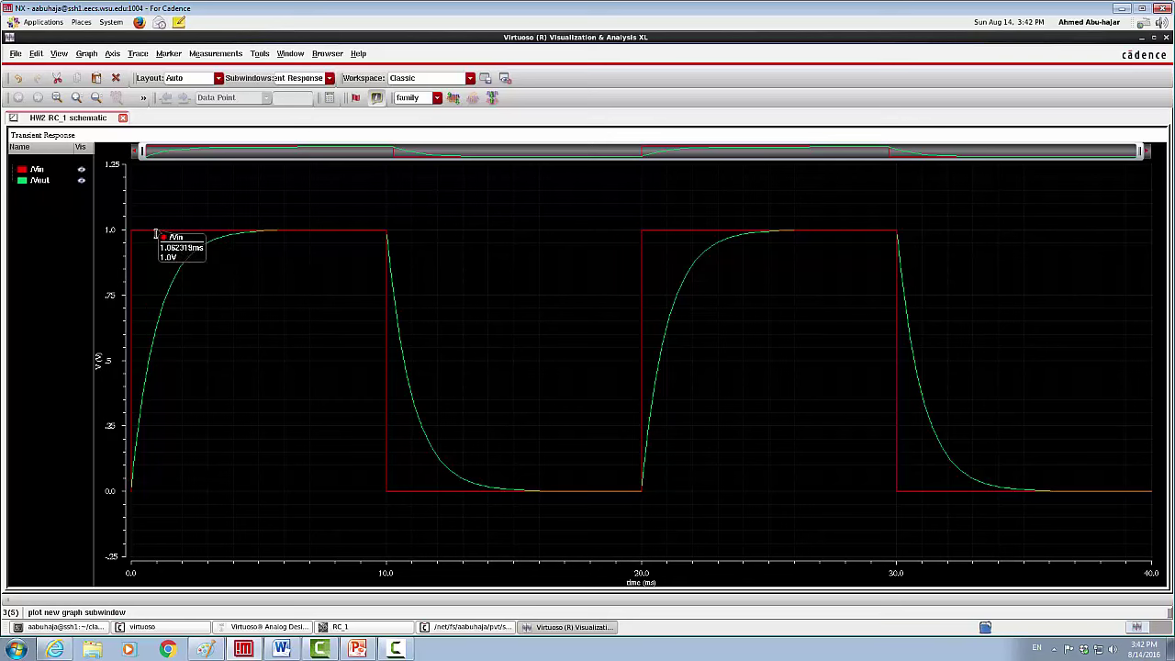
mouse_move(386, 233)
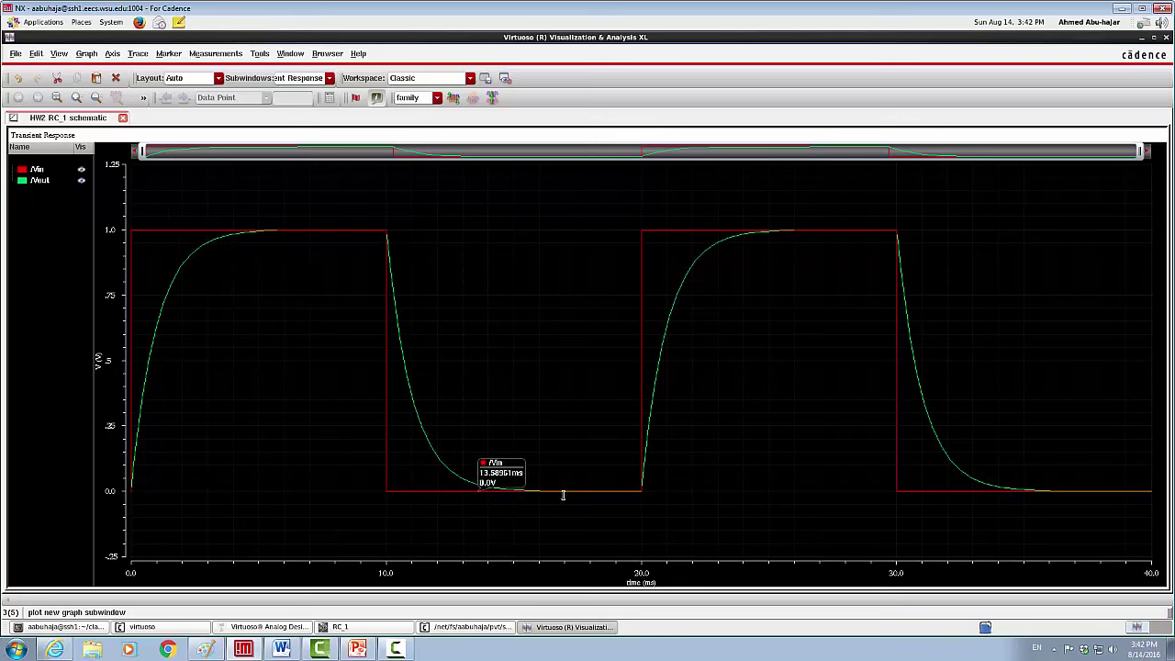
mouse_move(642, 495)
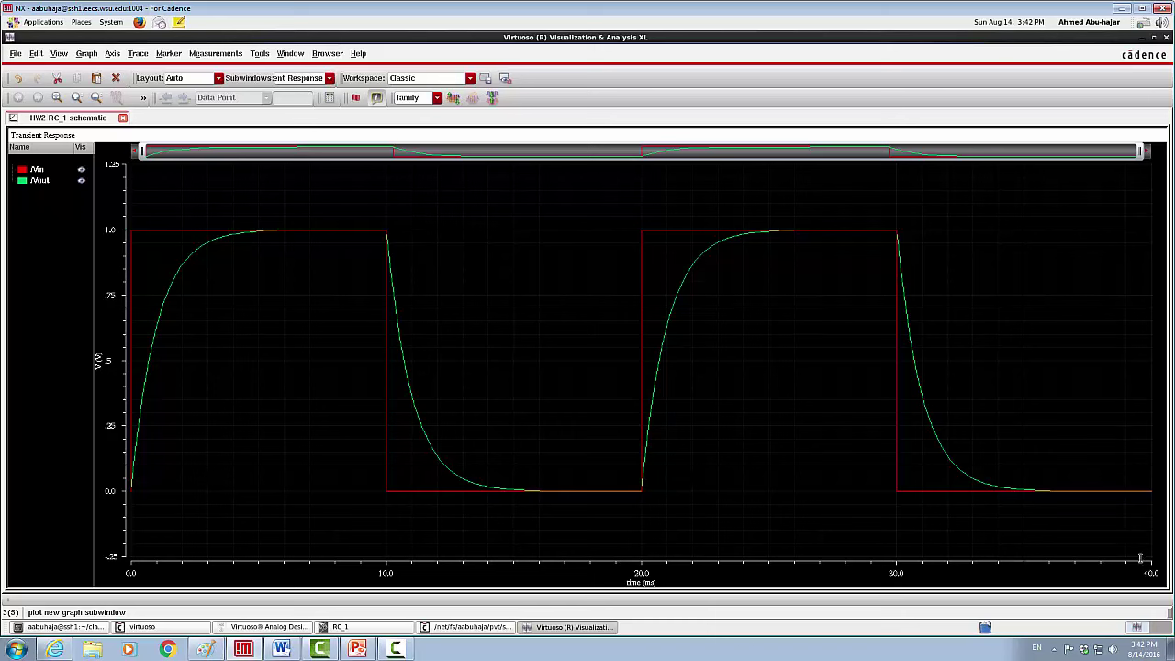
click(25, 183)
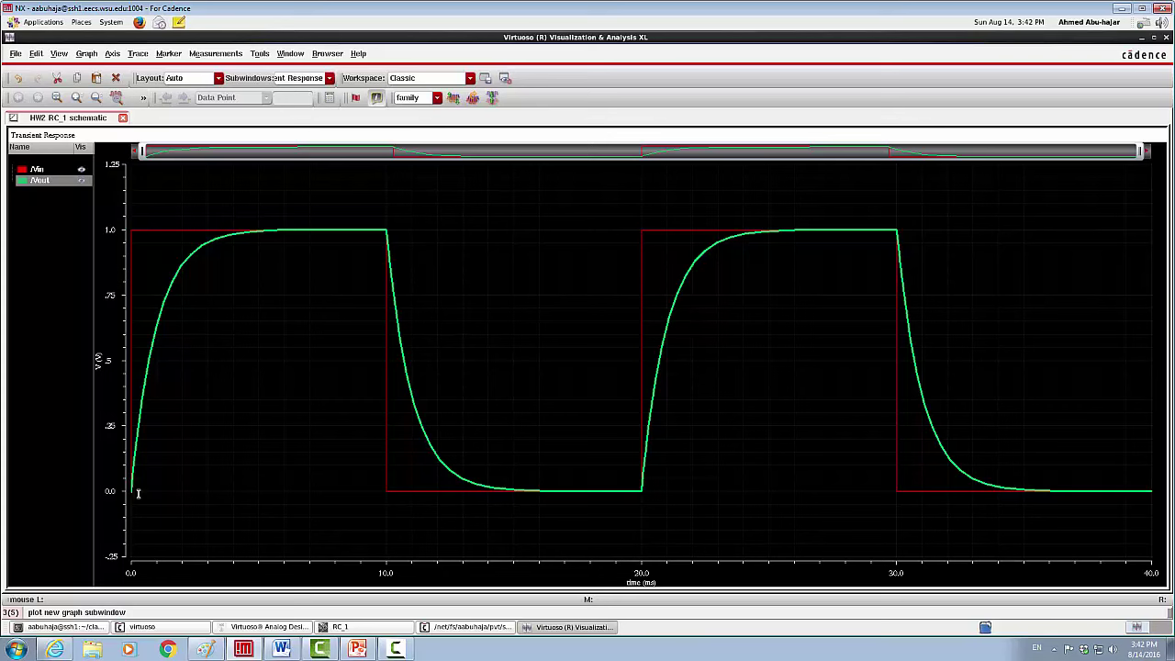
mouse_move(136, 491)
mouse_move(524, 504)
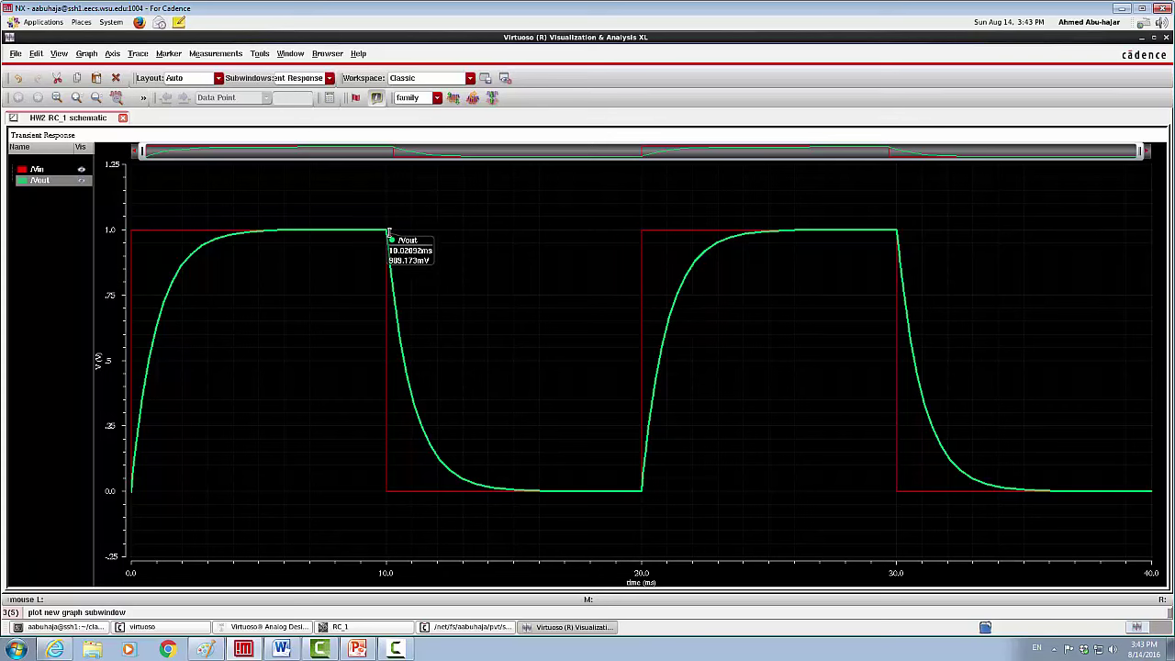
mouse_move(389, 420)
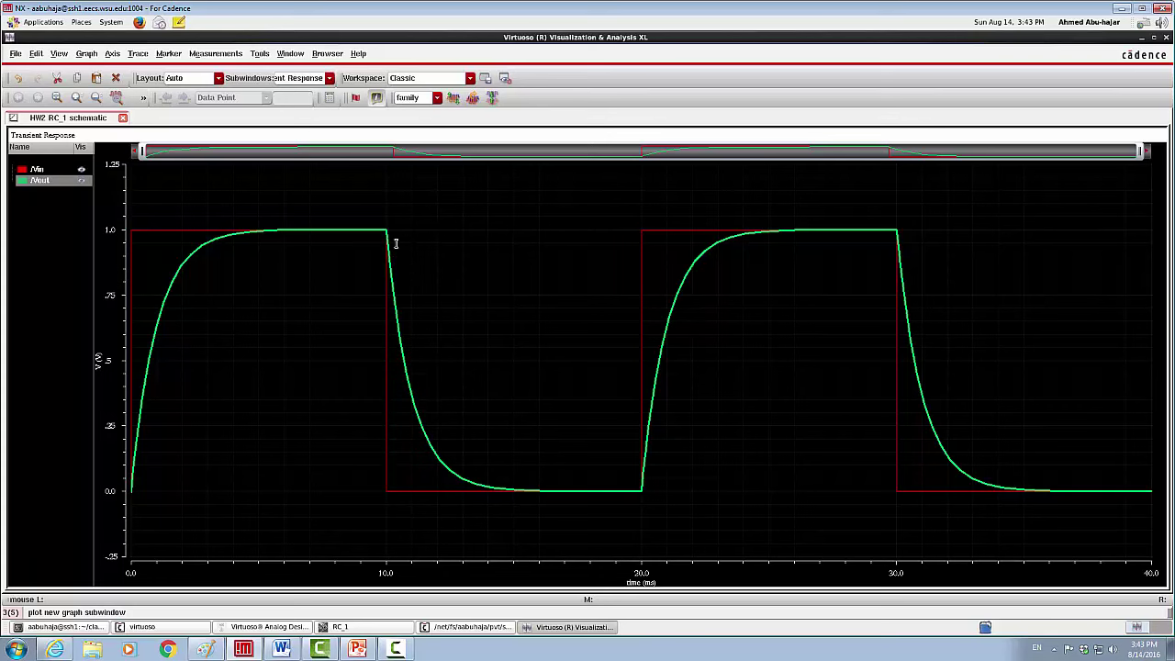